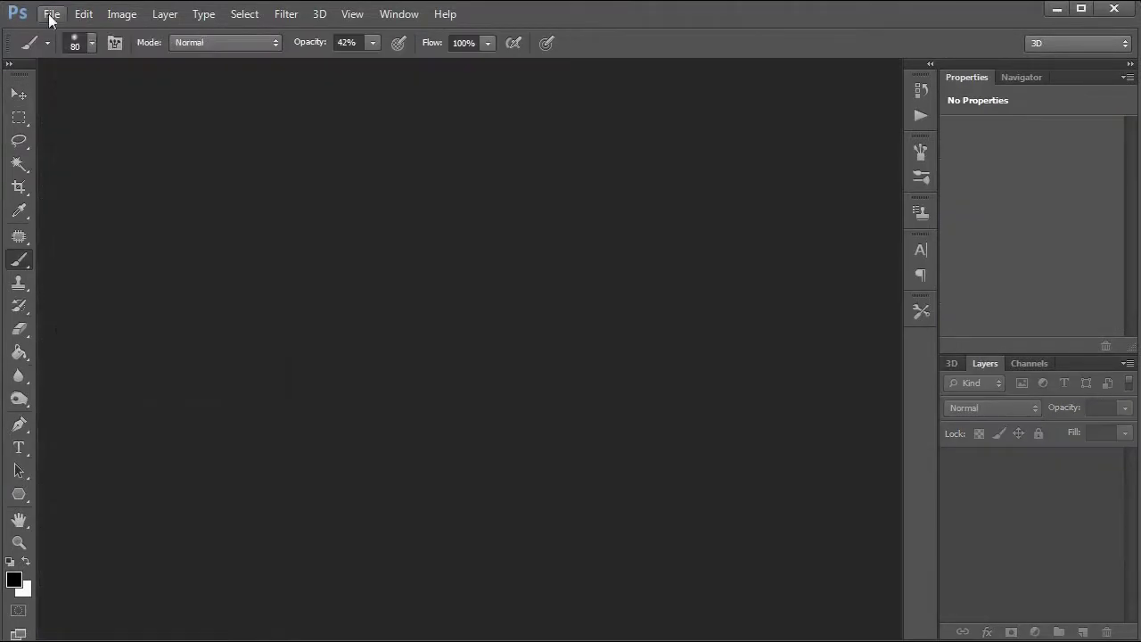
Step: Create a new white document, 1200 × 500 pixels at 72 pixels per inch
{"action": "left_click", "coordinate": [51, 13]}
{"action": "left_click", "coordinate": [69, 33]}
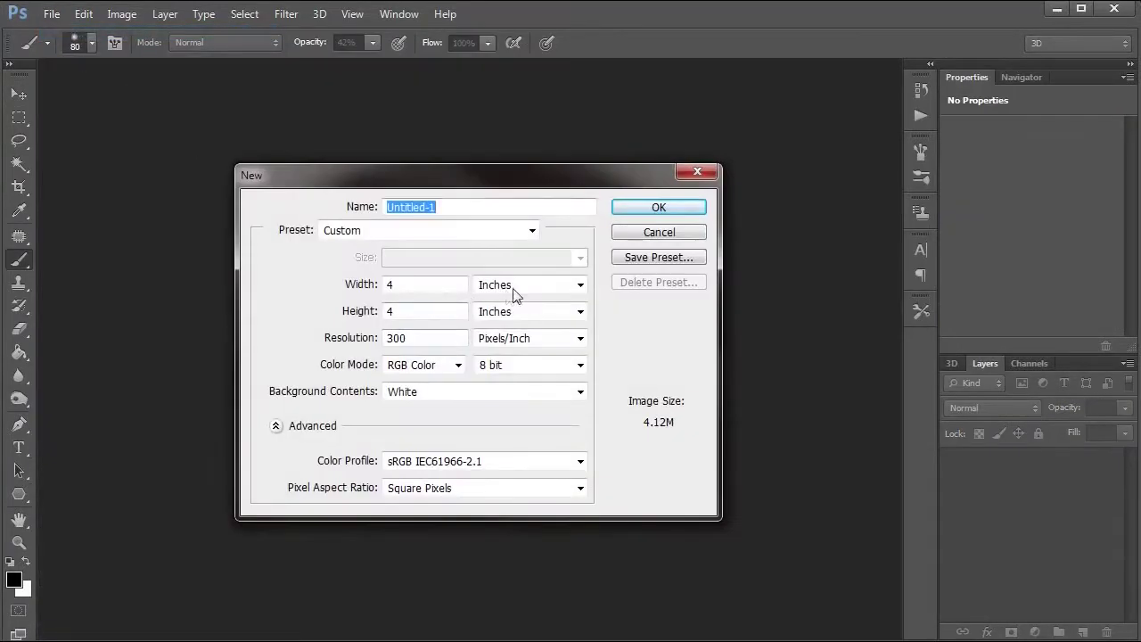
{"action": "left_click", "coordinate": [510, 287]}
{"action": "left_click", "coordinate": [521, 307]}
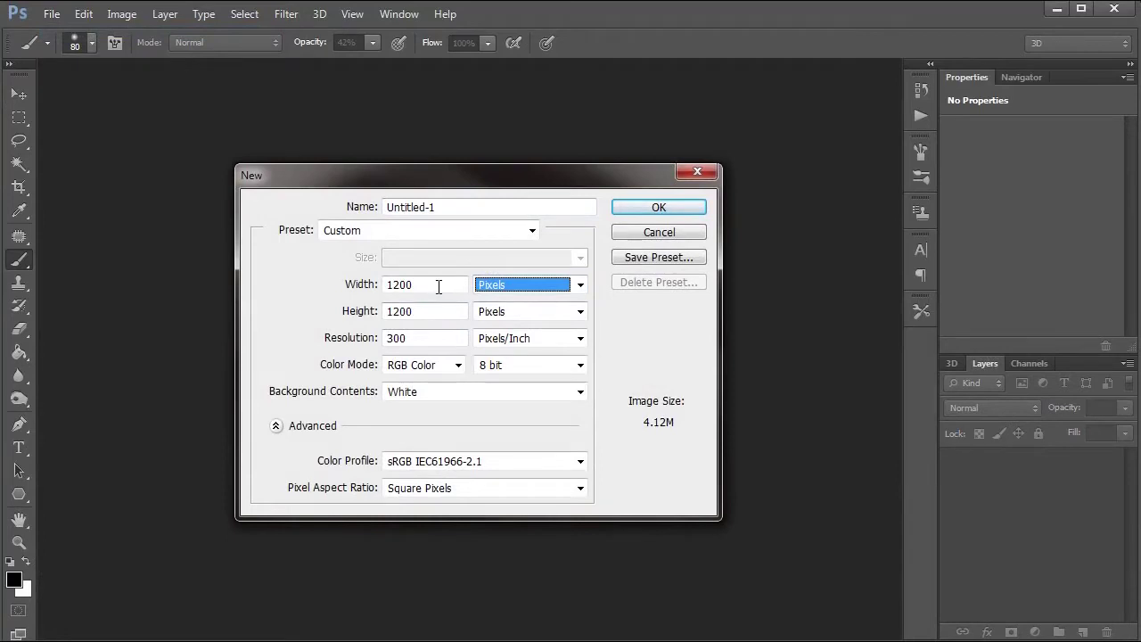
{"action": "left_click_drag", "start_coordinate": [437, 286], "coordinate": [347, 292]}
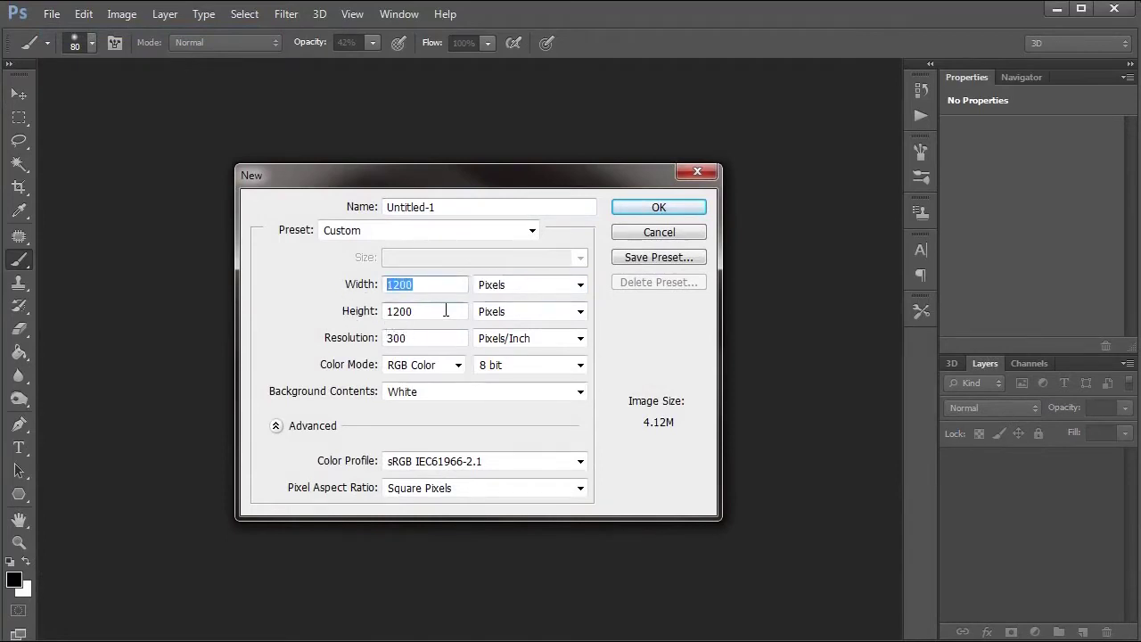
{"action": "left_click_drag", "start_coordinate": [431, 315], "coordinate": [341, 312]}
{"action": "type", "text": "500"}
{"action": "left_click_drag", "start_coordinate": [435, 338], "coordinate": [351, 338]}
{"action": "type", "text": "72"}
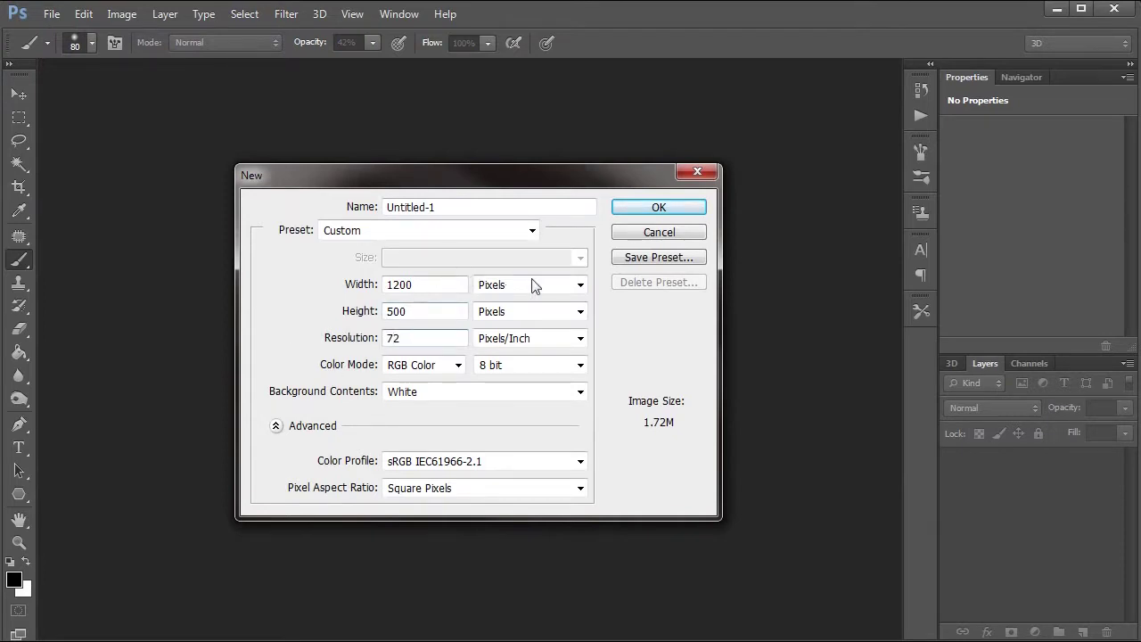
{"action": "left_click", "coordinate": [643, 206]}
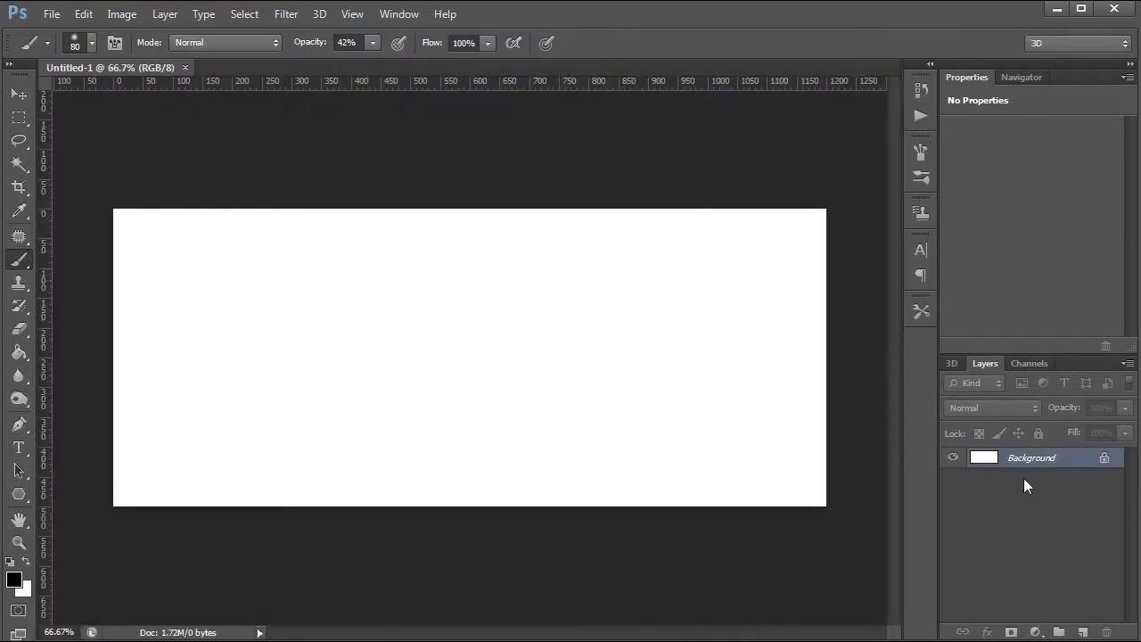
Step: Add a new layer and start a Type tool text line with a 60 pt font size
{"action": "left_click", "coordinate": [1083, 632]}
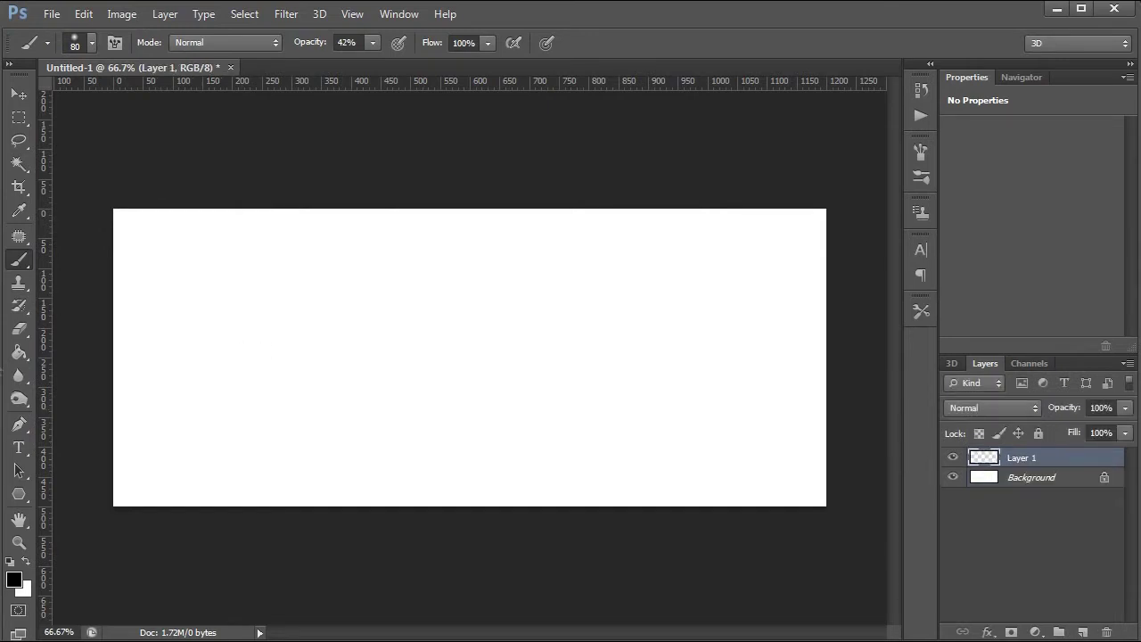
{"action": "left_click", "coordinate": [19, 449]}
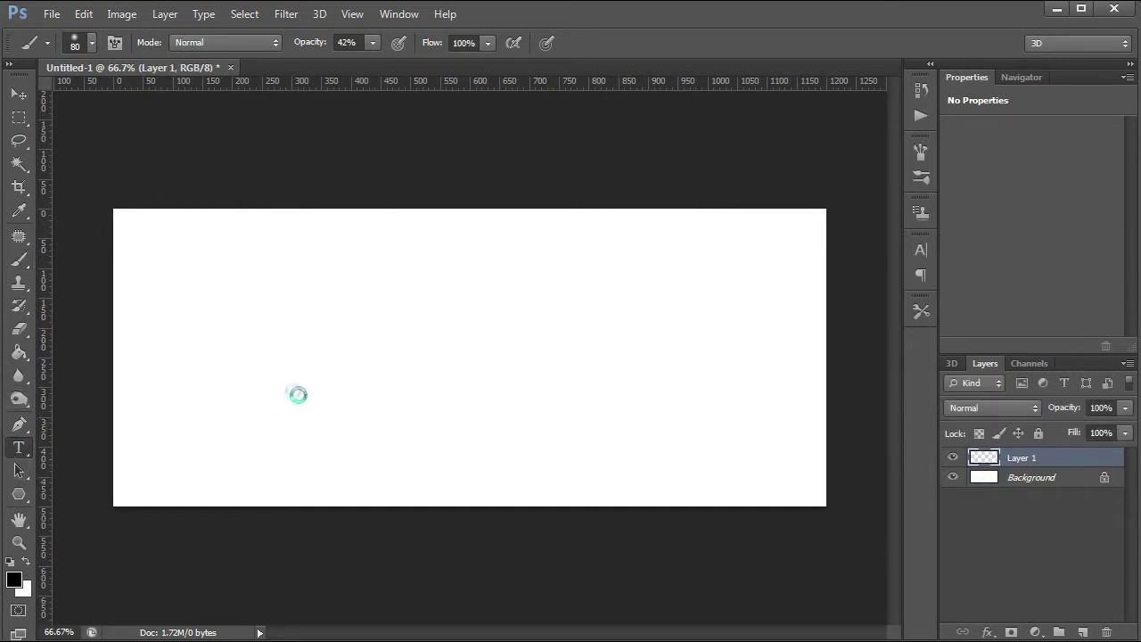
{"action": "left_click", "coordinate": [275, 370]}
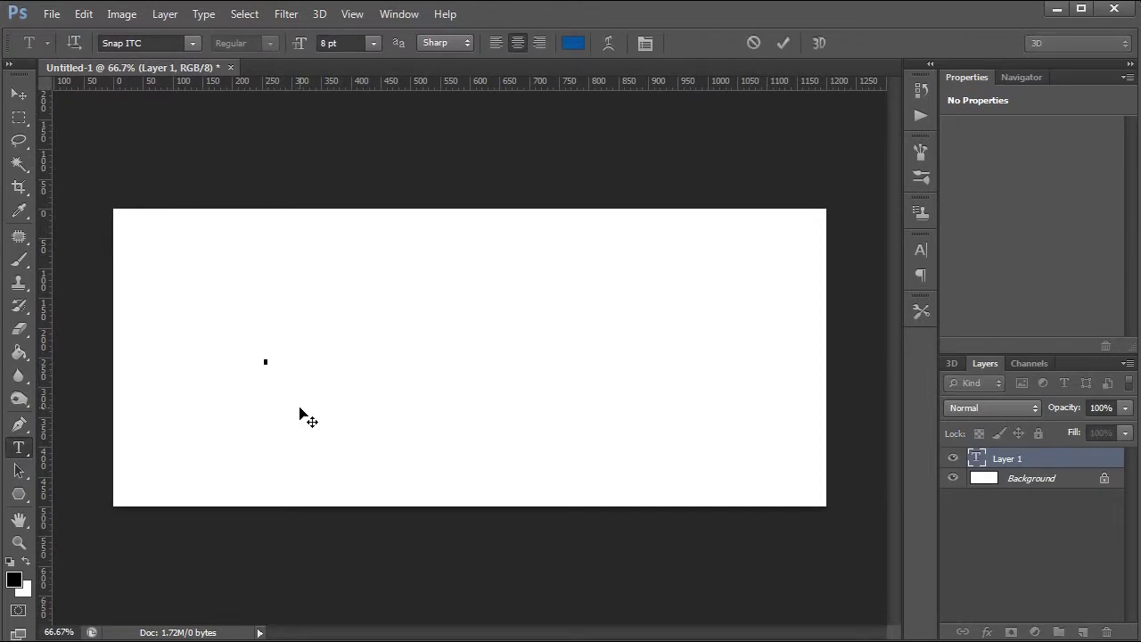
{"action": "left_click", "coordinate": [921, 250]}
{"action": "left_click", "coordinate": [794, 285]}
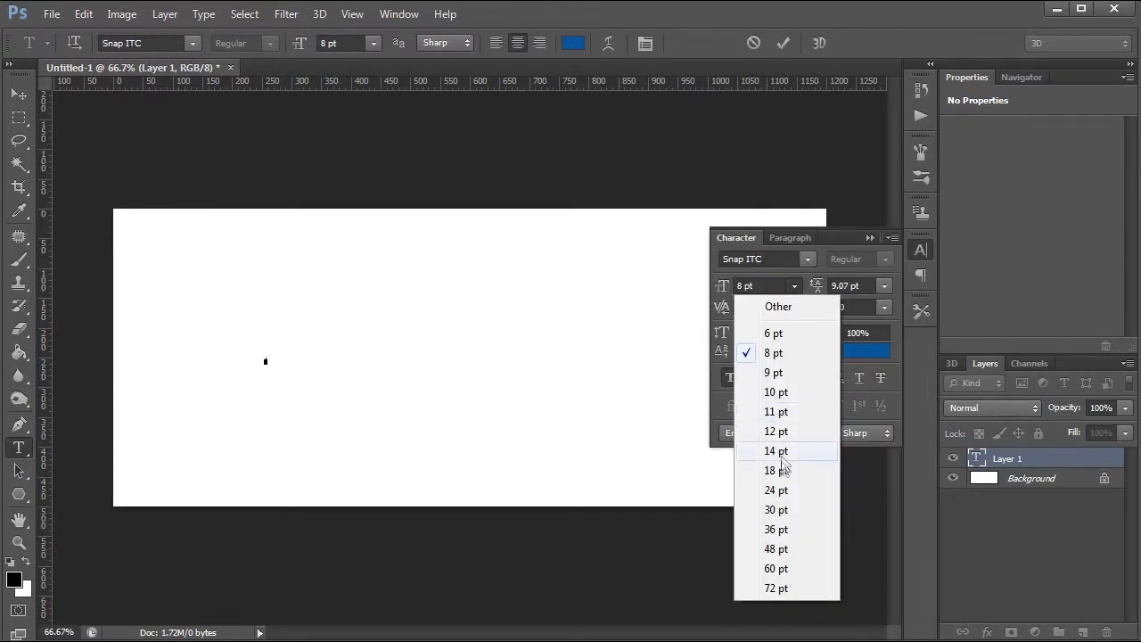
{"action": "left_click", "coordinate": [776, 509]}
{"action": "left_click", "coordinate": [791, 287]}
{"action": "left_click", "coordinate": [781, 567]}
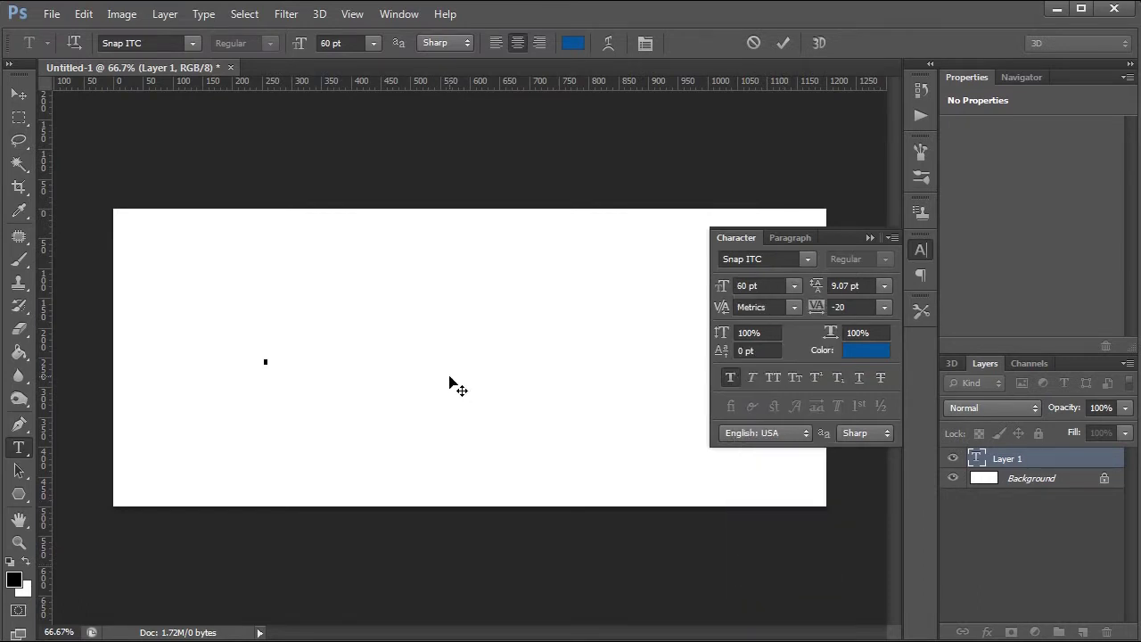
Step: Type 'Jepret style' split over two lines, and enlarge all the text to 100 pt
{"action": "type", "text": "Je"}
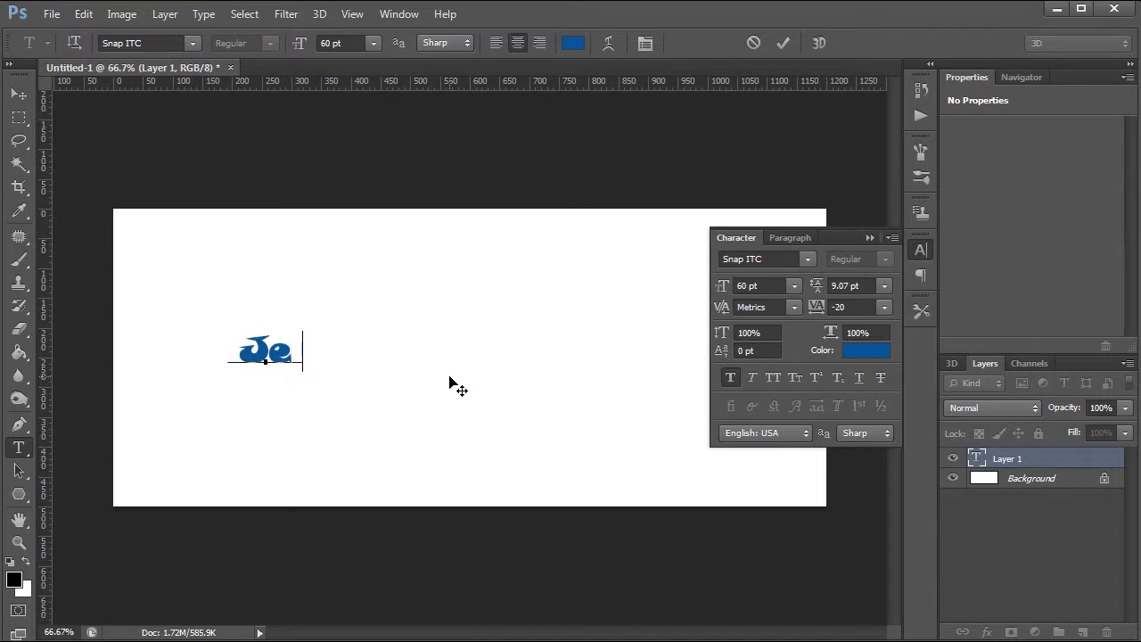
{"action": "type", "text": "prets"}
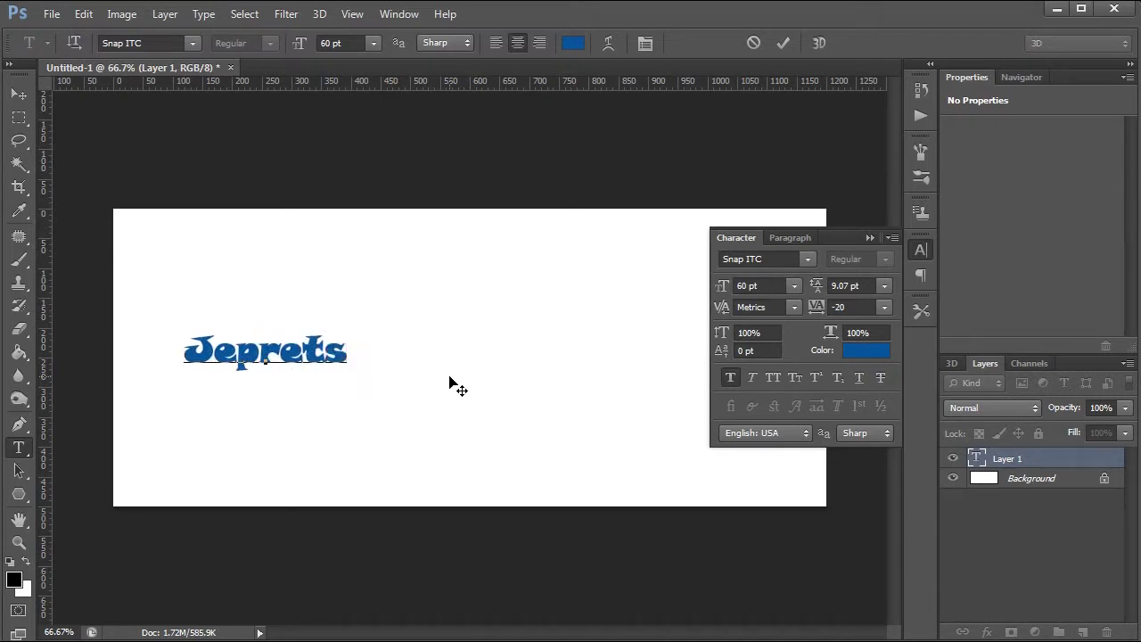
{"action": "type", "text": "yle"}
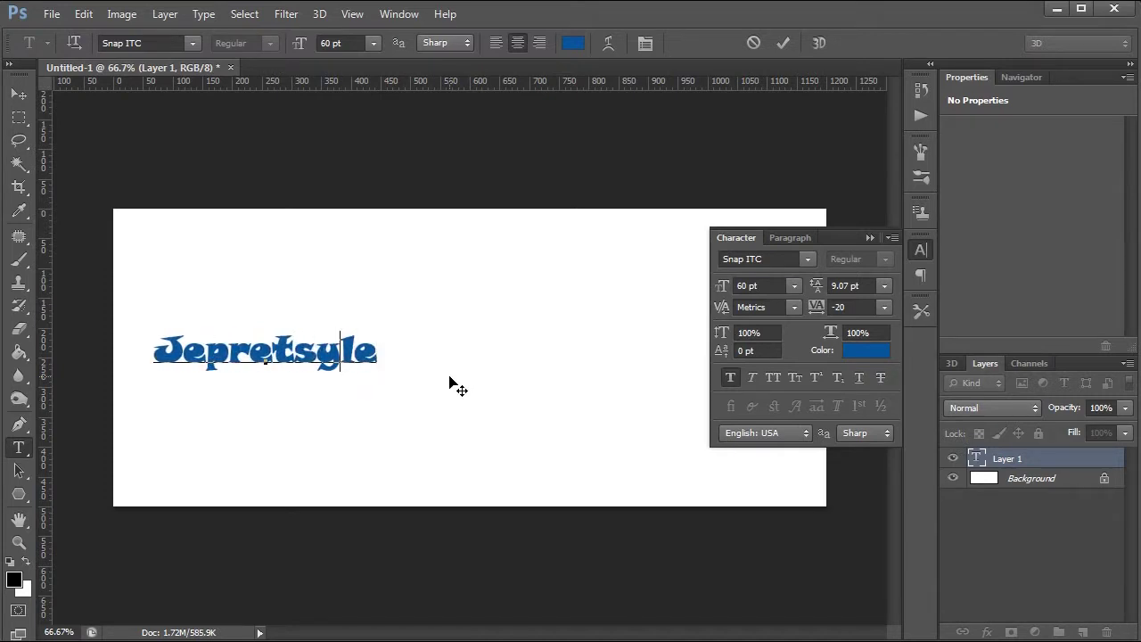
{"action": "type", "text": "t"}
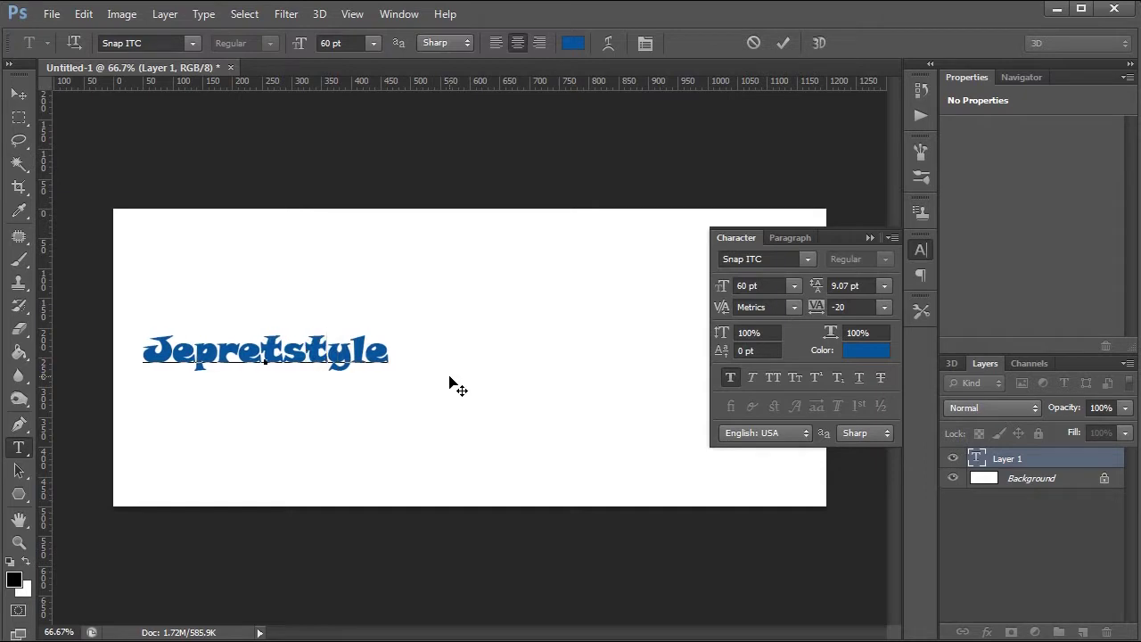
{"action": "key", "text": "Delete"}
{"action": "key", "text": "Delete"}
{"action": "key", "text": "Delete"}
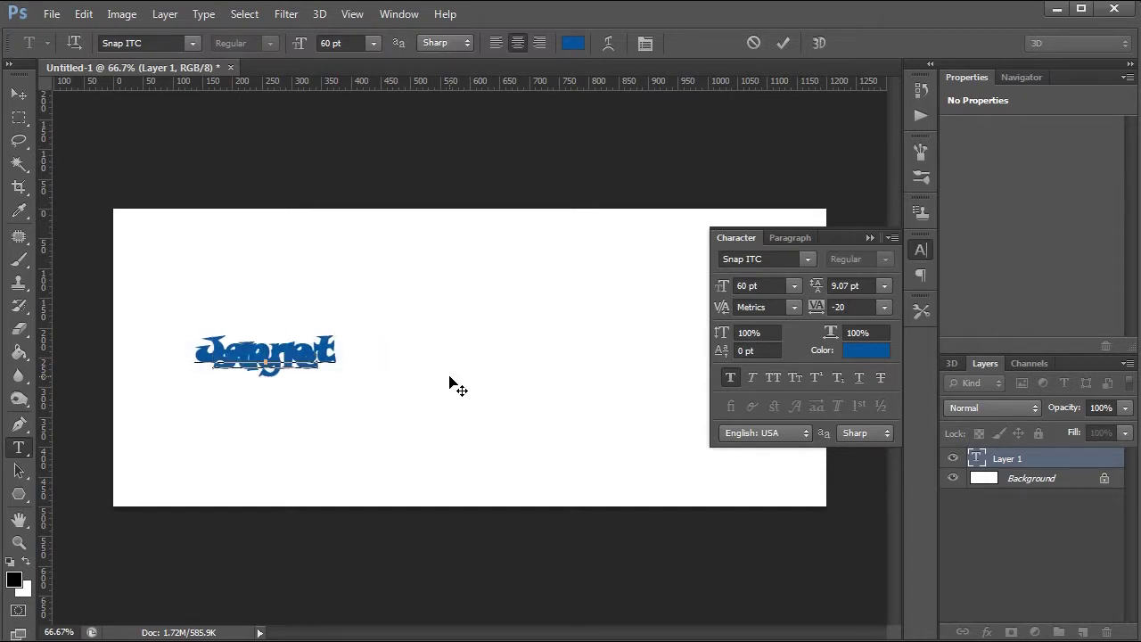
{"action": "key", "text": "ctrl+a"}
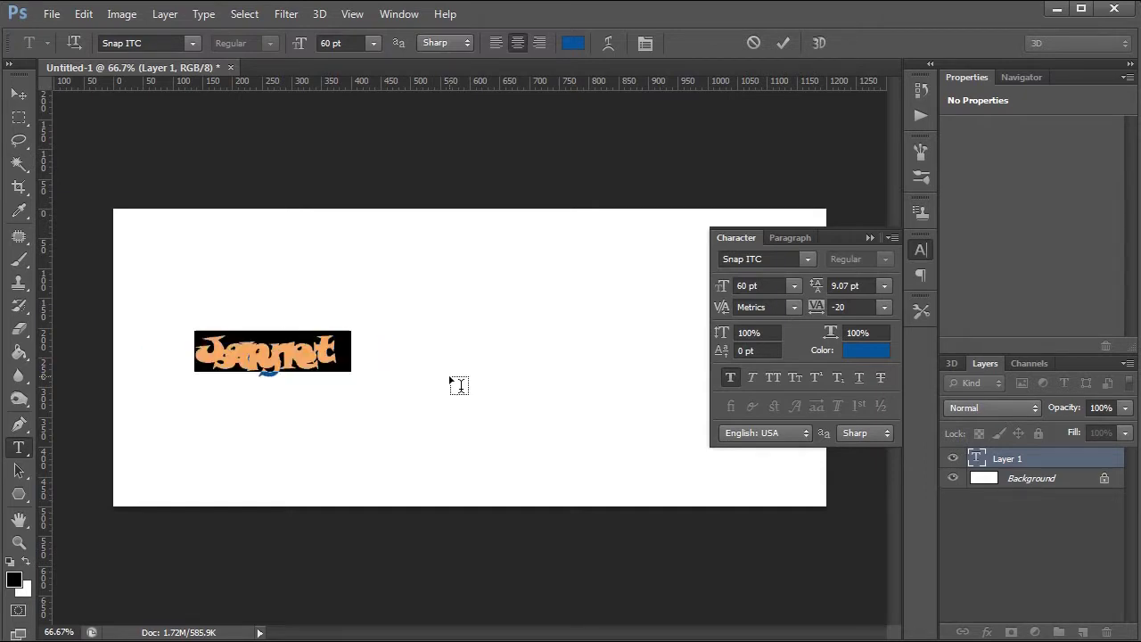
{"action": "key", "text": "ctrl+shift+period"}
{"action": "key", "text": "ctrl+shift+period"}
{"action": "key", "text": "ctrl+shift+period"}
{"action": "key", "text": "ctrl+shift+period"}
{"action": "key", "text": "ctrl+shift+period"}
{"action": "key", "text": "ctrl+shift+period"}
{"action": "key", "text": "ctrl+shift+period"}
{"action": "key", "text": "ctrl+shift+period"}
{"action": "key", "text": "ctrl+shift+period"}
{"action": "key", "text": "ctrl+shift+period"}
{"action": "key", "text": "ctrl+shift+period"}
{"action": "key", "text": "ctrl+shift+period"}
{"action": "key", "text": "ctrl+shift+period"}
{"action": "key", "text": "ctrl+shift+period"}
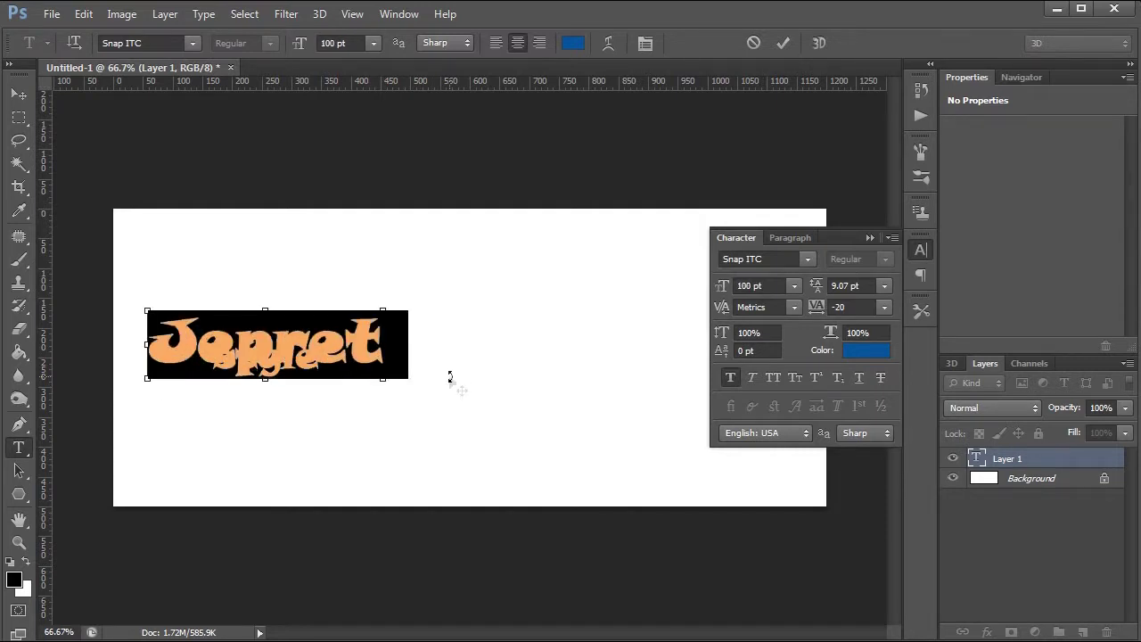
{"action": "left_click", "coordinate": [851, 285]}
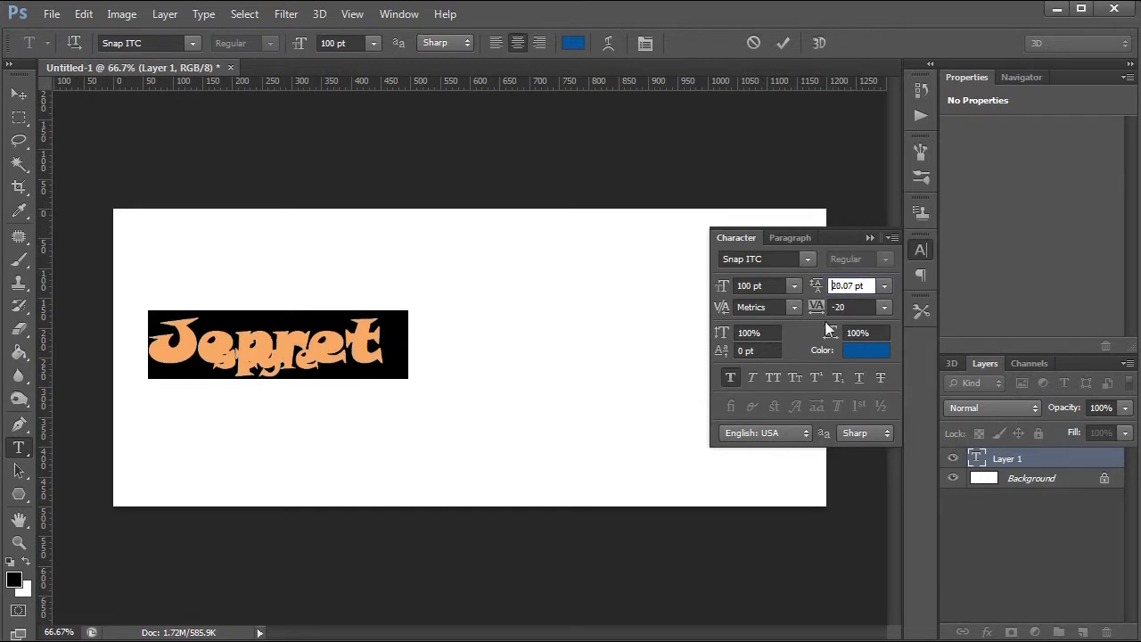
Step: Set the line spacing to 60 and scale the text up across the canvas
{"action": "key", "text": "ctrl+a"}
{"action": "type", "text": "60"}
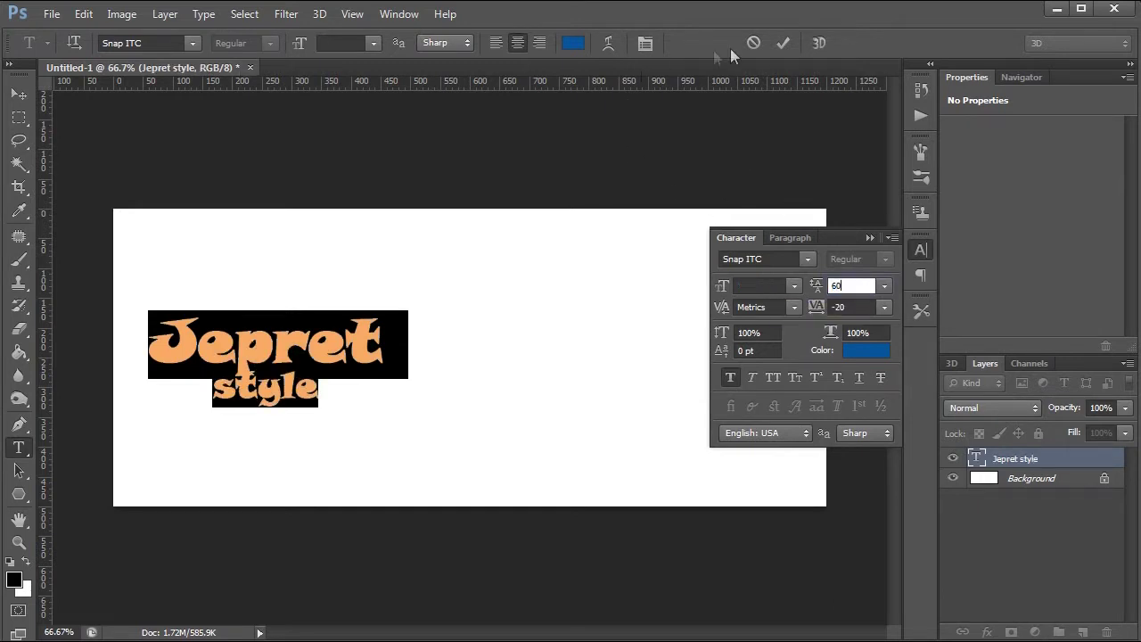
{"action": "left_click", "coordinate": [783, 43]}
{"action": "left_click", "coordinate": [19, 93]}
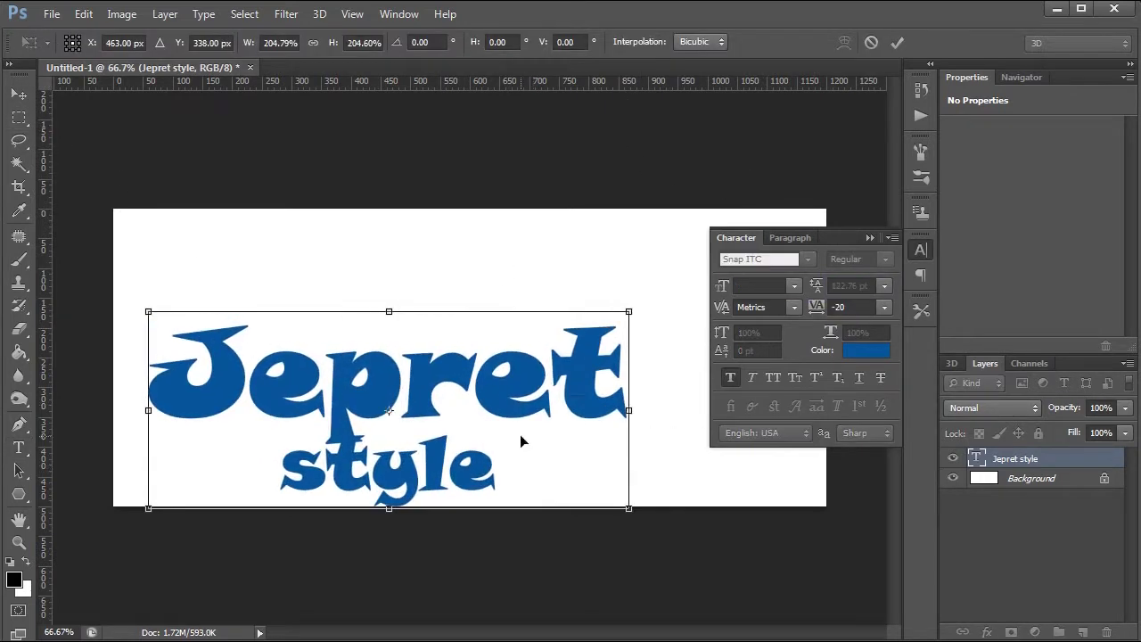
{"action": "left_click_drag", "start_coordinate": [377, 404], "coordinate": [681, 432]}
{"action": "key", "text": "Return"}
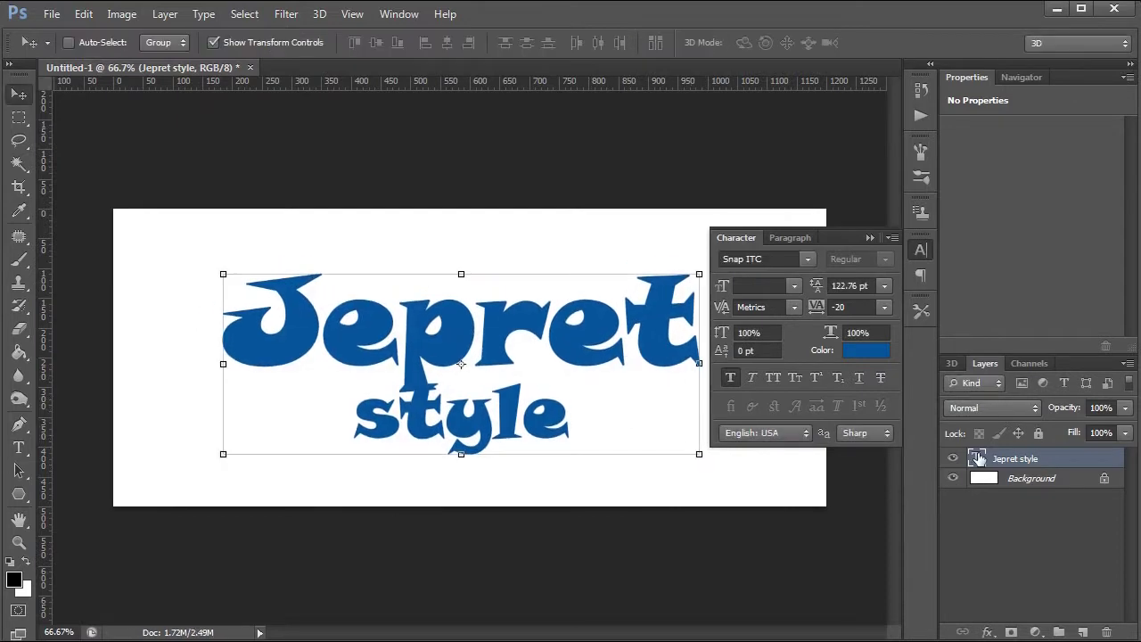
Step: Enlarge the word 'style' by two size steps
{"action": "key", "text": "t"}
{"action": "left_click_drag", "start_coordinate": [350, 409], "coordinate": [613, 418]}
{"action": "key", "text": "ctrl+shift+period"}
{"action": "key", "text": "ctrl+shift+period"}
{"action": "key", "text": "ctrl+shift+period"}
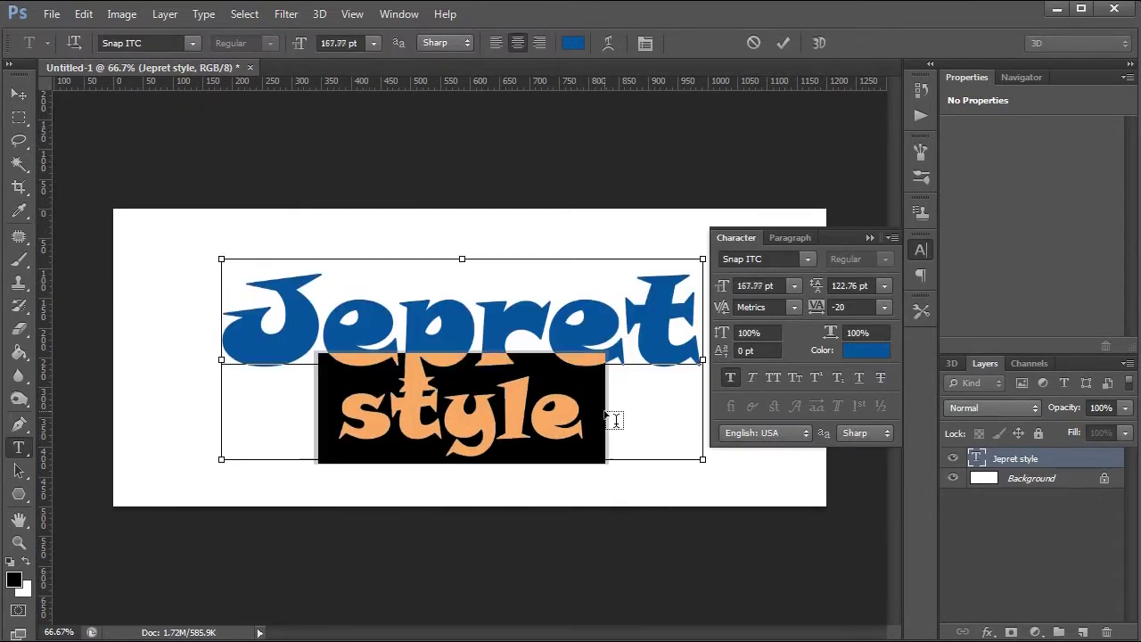
{"action": "key", "text": "ctrl+shift+period"}
{"action": "key", "text": "ctrl+shift+period"}
{"action": "key", "text": "ctrl+shift+period"}
{"action": "key", "text": "ctrl+shift+period"}
{"action": "key", "text": "ctrl+shift+period"}
{"action": "key", "text": "ctrl+shift+period"}
{"action": "key", "text": "ctrl+shift+period"}
{"action": "key", "text": "ctrl+shift+period"}
{"action": "key", "text": "ctrl+shift+period"}
Step: Set the leading for all the text to 250 pt, after trying 200 and 230
{"action": "key", "text": "ctrl+a"}
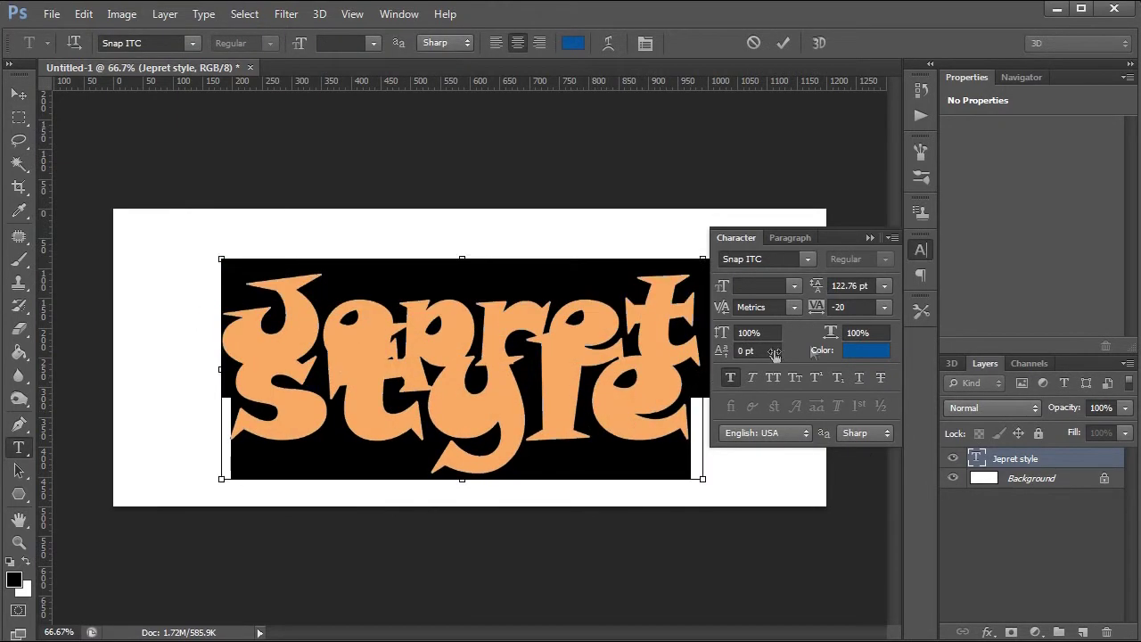
{"action": "left_click", "coordinate": [869, 285]}
{"action": "type", "text": "200"}
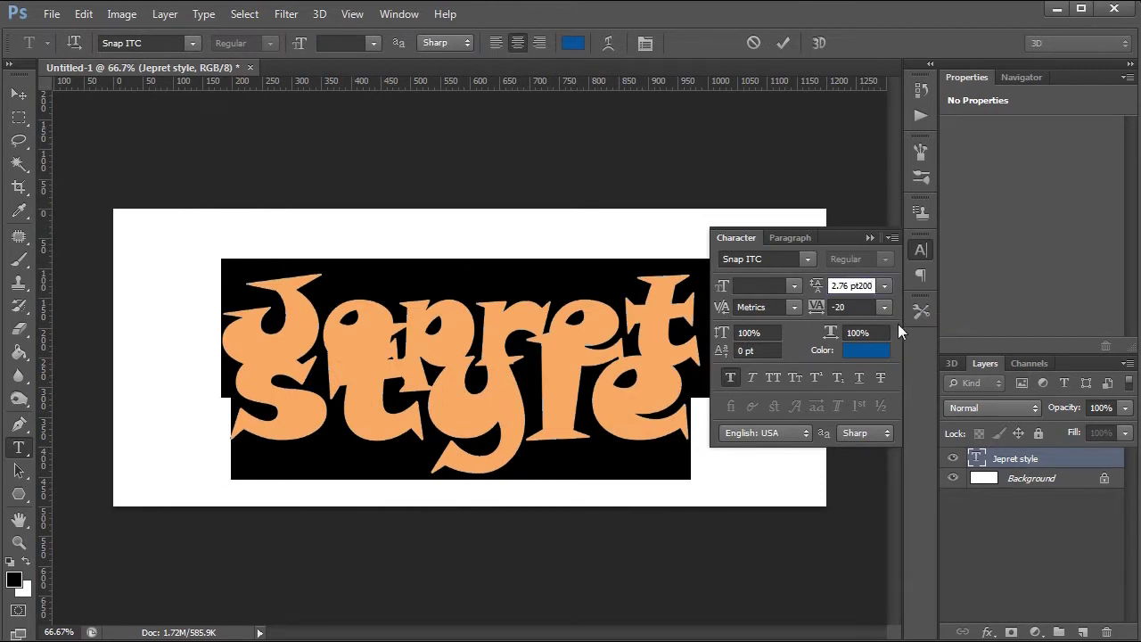
{"action": "triple_click", "coordinate": [855, 285]}
{"action": "type", "text": "200"}
{"action": "key", "text": "Return"}
{"action": "triple_click", "coordinate": [853, 286]}
{"action": "type", "text": "230"}
{"action": "key", "text": "Return"}
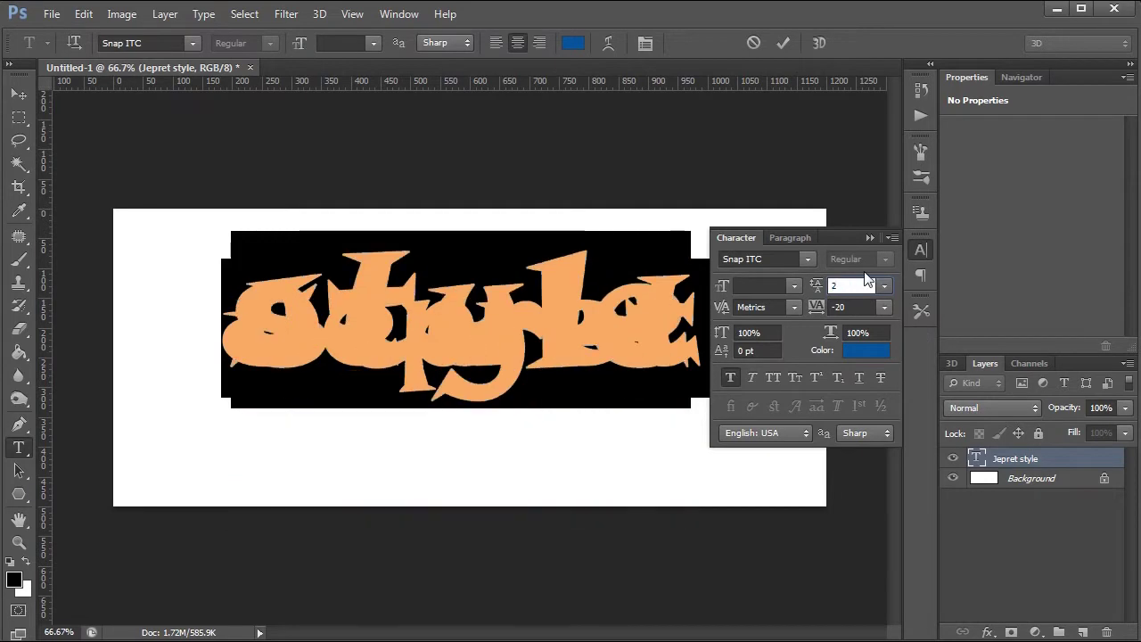
{"action": "type", "text": "250"}
{"action": "key", "text": "Return"}
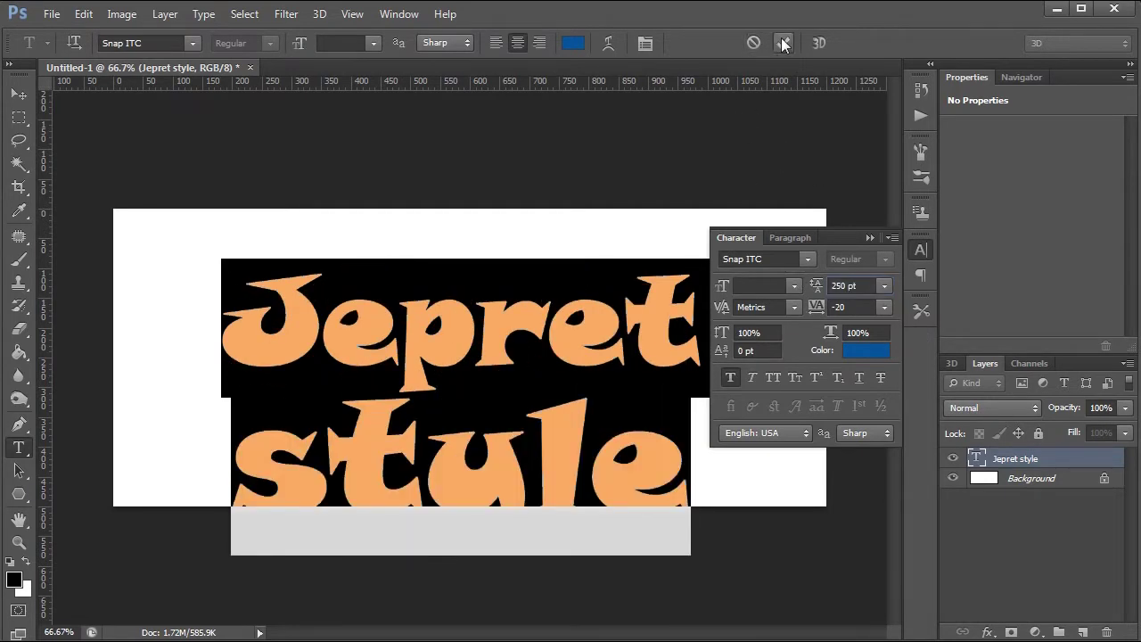
{"action": "left_click", "coordinate": [783, 41]}
Step: Scale the text block down to about 74% and move it toward the canvas centre
{"action": "key", "text": "v"}
{"action": "left_click_drag", "start_coordinate": [700, 547], "coordinate": [573, 472]}
{"action": "key", "text": "Return"}
{"action": "left_click_drag", "start_coordinate": [496, 365], "coordinate": [555, 357]}
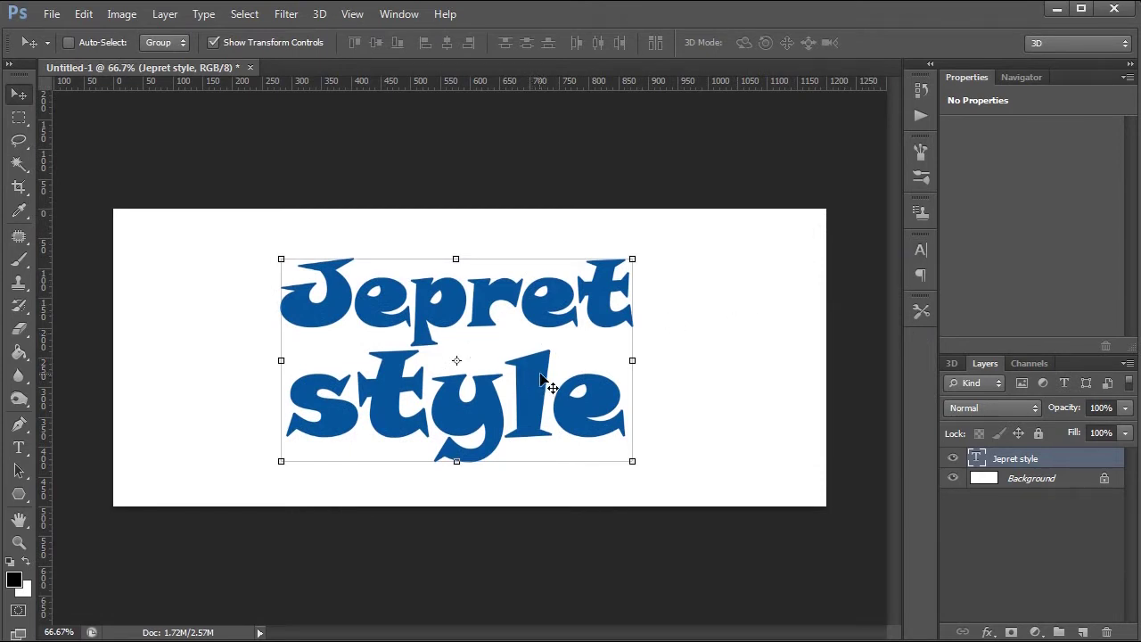
Step: Convert the Jepret style layer with New 3D Extrusion from Selected Layer
{"action": "right_click", "coordinate": [1017, 465]}
{"action": "left_click", "coordinate": [1042, 526]}
{"action": "right_click", "coordinate": [1012, 461]}
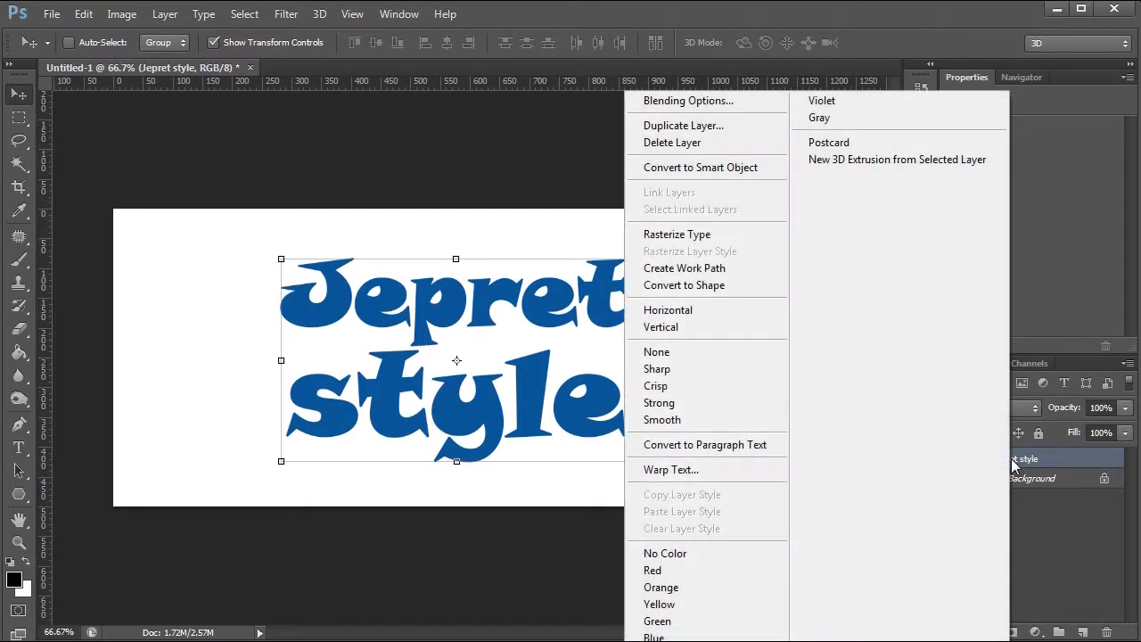
{"action": "left_click", "coordinate": [861, 162]}
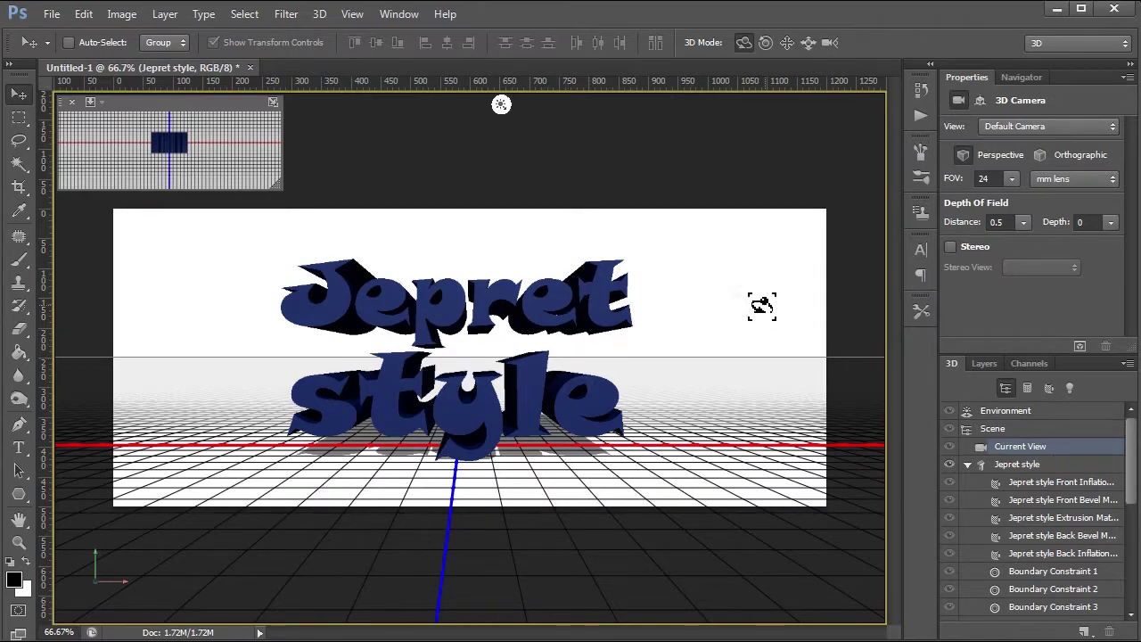
Step: Select the Jepret style mesh and lower its extrusion depth from 340 to 67
{"action": "mouse_move", "coordinate": [720, 157]}
{"action": "left_mouse_down"}
{"action": "mouse_move", "coordinate": [790, 184]}
{"action": "mouse_move", "coordinate": [777, 217]}
{"action": "mouse_move", "coordinate": [623, 191]}
{"action": "mouse_move", "coordinate": [789, 186]}
{"action": "mouse_move", "coordinate": [782, 178]}
{"action": "mouse_move", "coordinate": [823, 198]}
{"action": "left_mouse_up"}
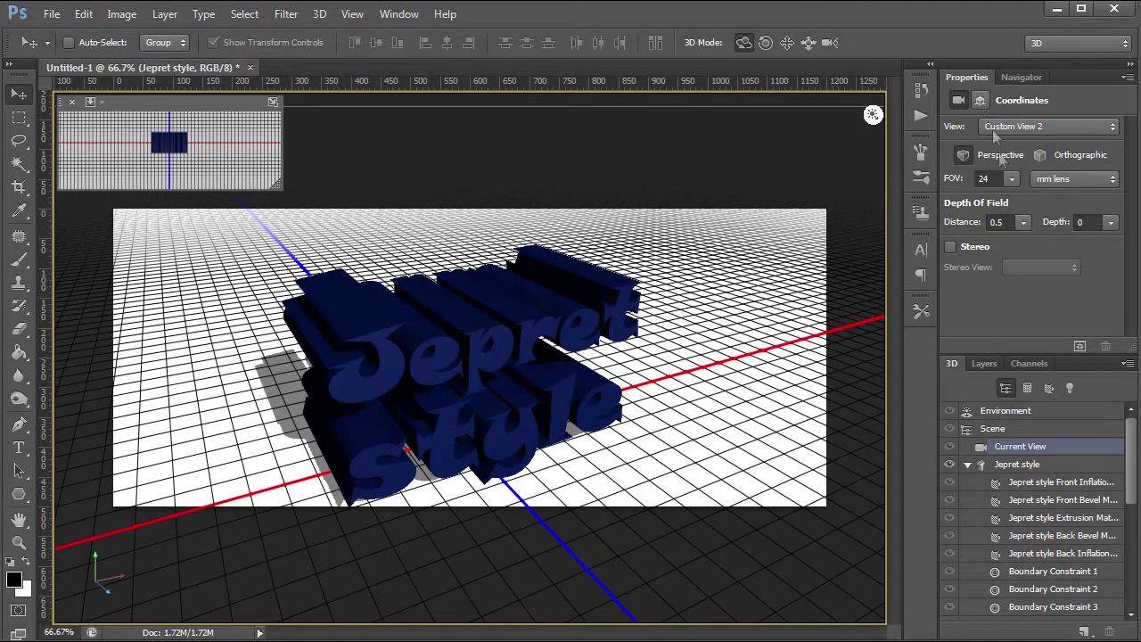
{"action": "left_click", "coordinate": [1020, 464]}
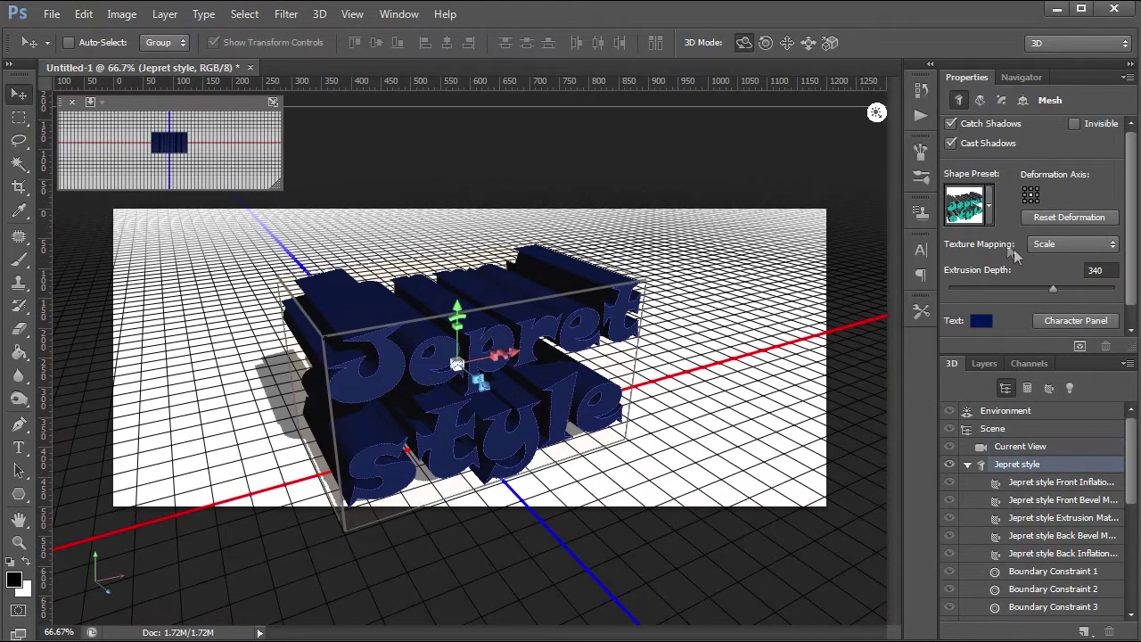
{"action": "left_click_drag", "start_coordinate": [1051, 292], "coordinate": [1035, 290]}
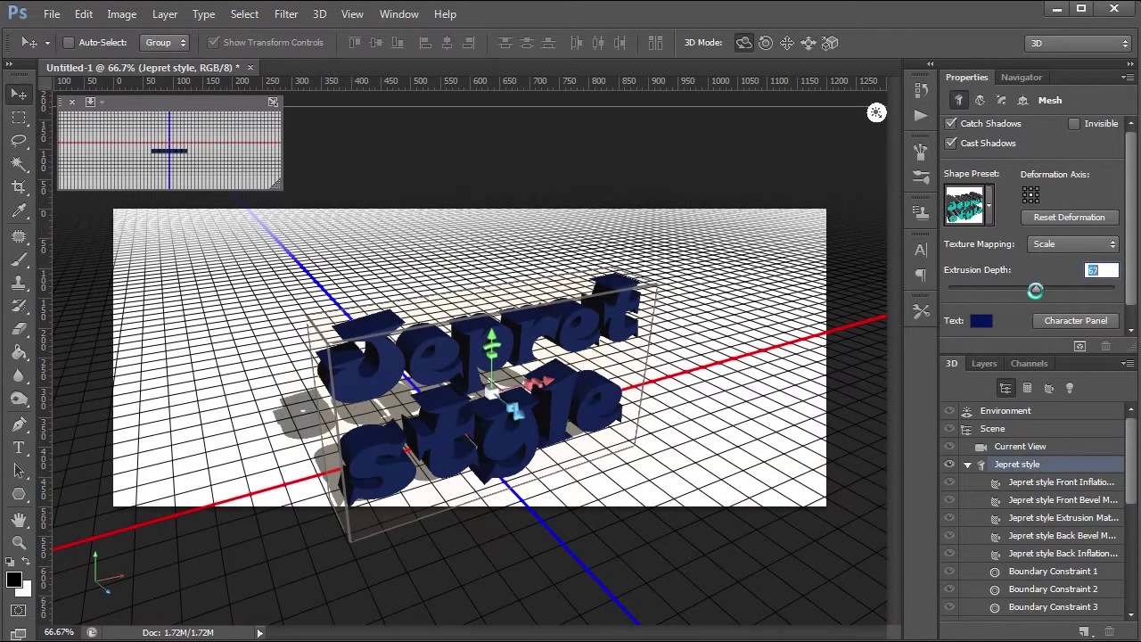
{"action": "left_click", "coordinate": [989, 214]}
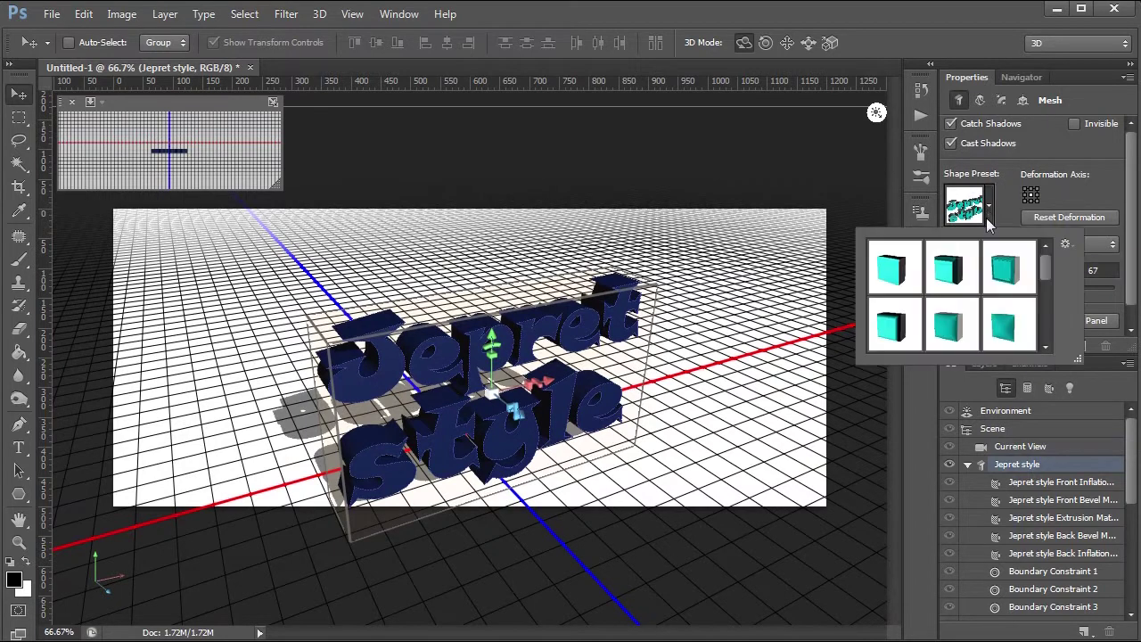
Step: Apply the inflated cube shape preset and drag the extrusion depth back down
{"action": "left_click", "coordinate": [948, 326]}
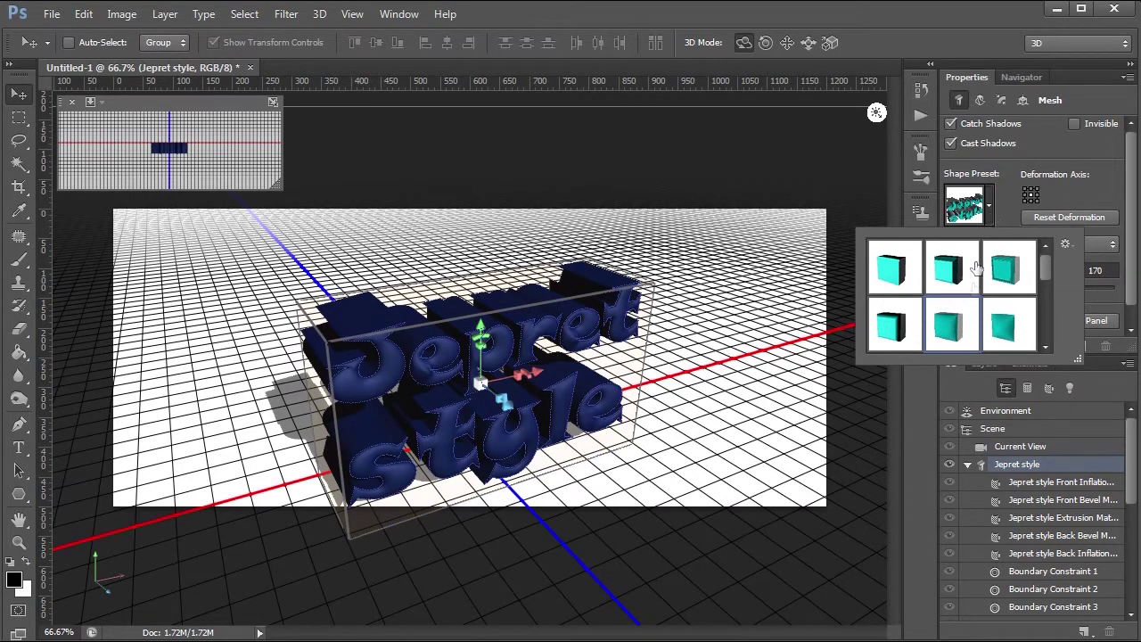
{"action": "left_click", "coordinate": [1007, 335]}
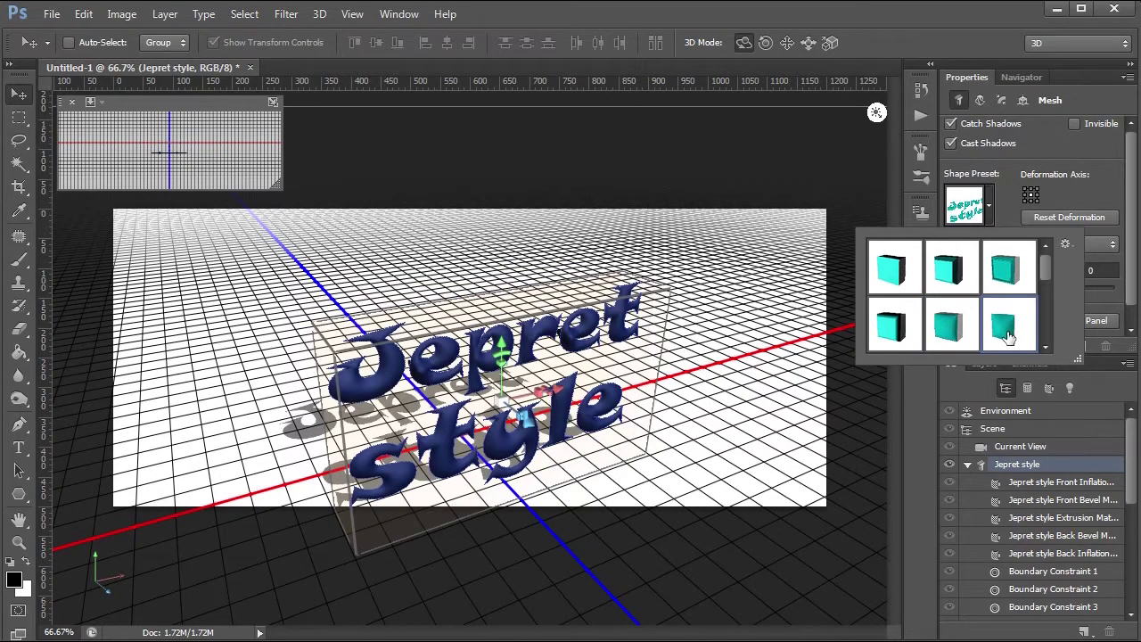
{"action": "left_click", "coordinate": [963, 323]}
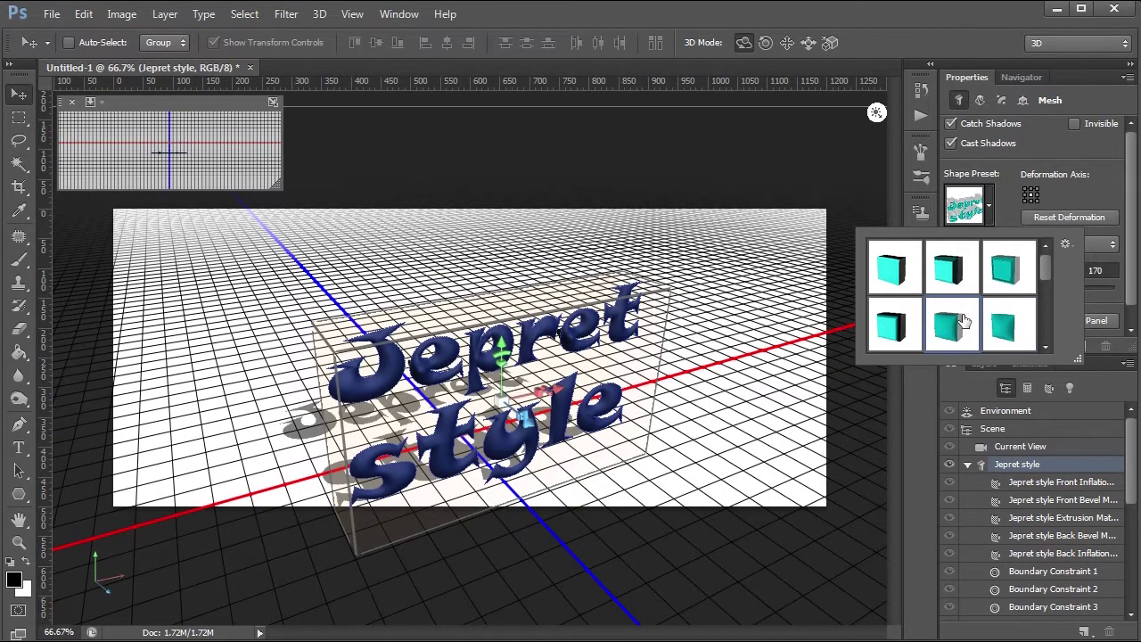
{"action": "left_click", "coordinate": [1136, 182]}
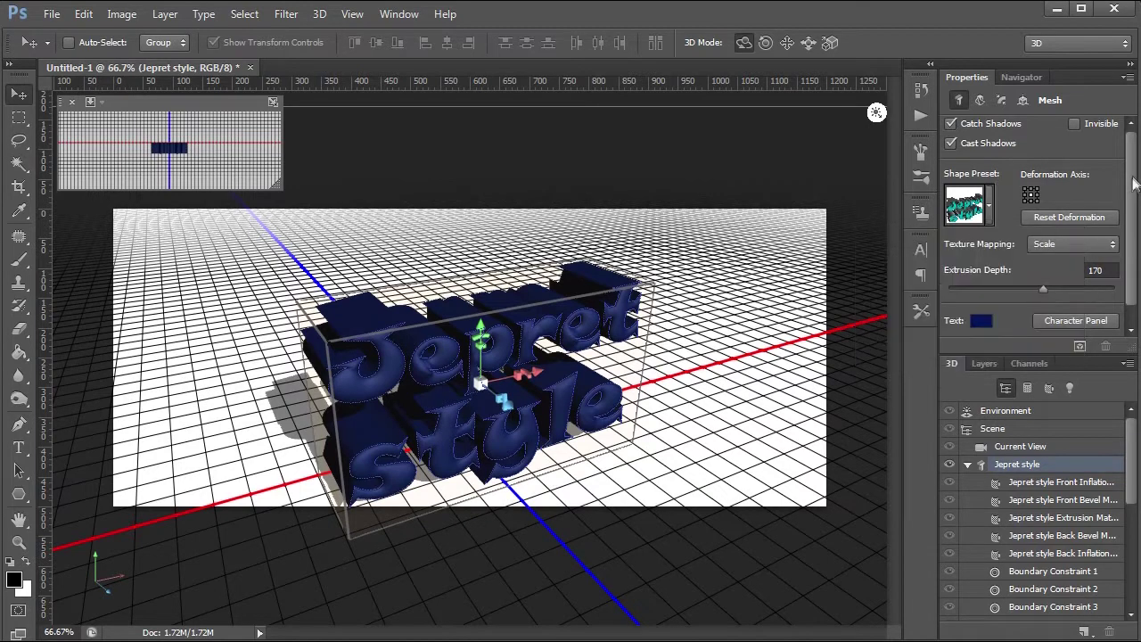
{"action": "scroll", "coordinate": [1033, 222], "scroll_direction": "down", "scroll_amount": 1}
{"action": "left_click_drag", "start_coordinate": [1061, 267], "coordinate": [1033, 267]}
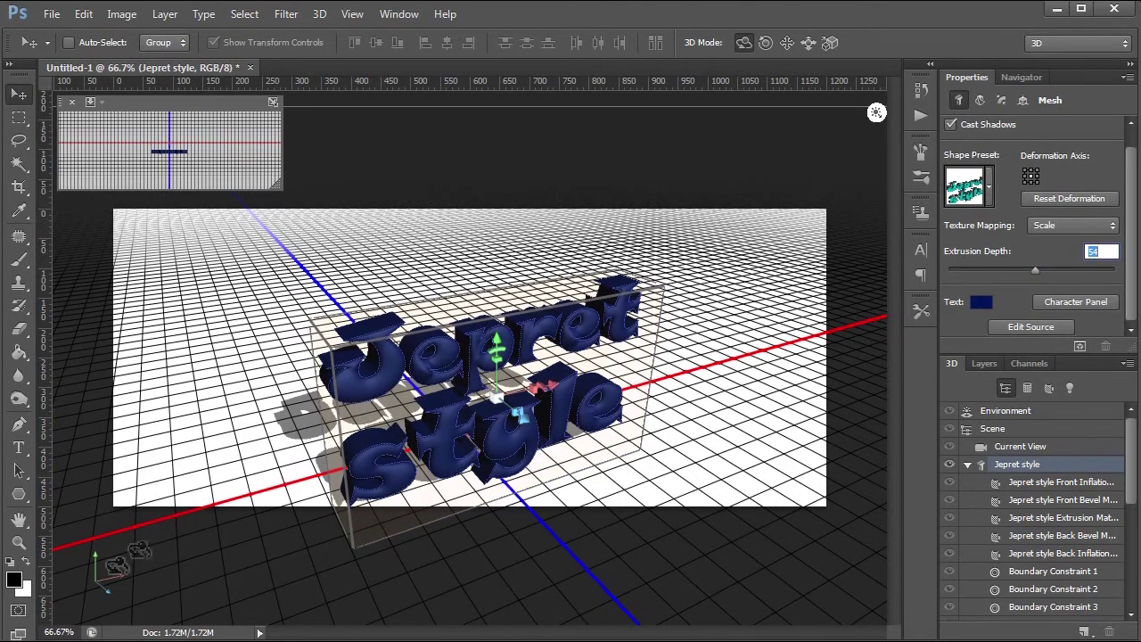
Step: Switch to the Default camera view and adjust the zoom using the Navigator
{"action": "left_click", "coordinate": [104, 575]}
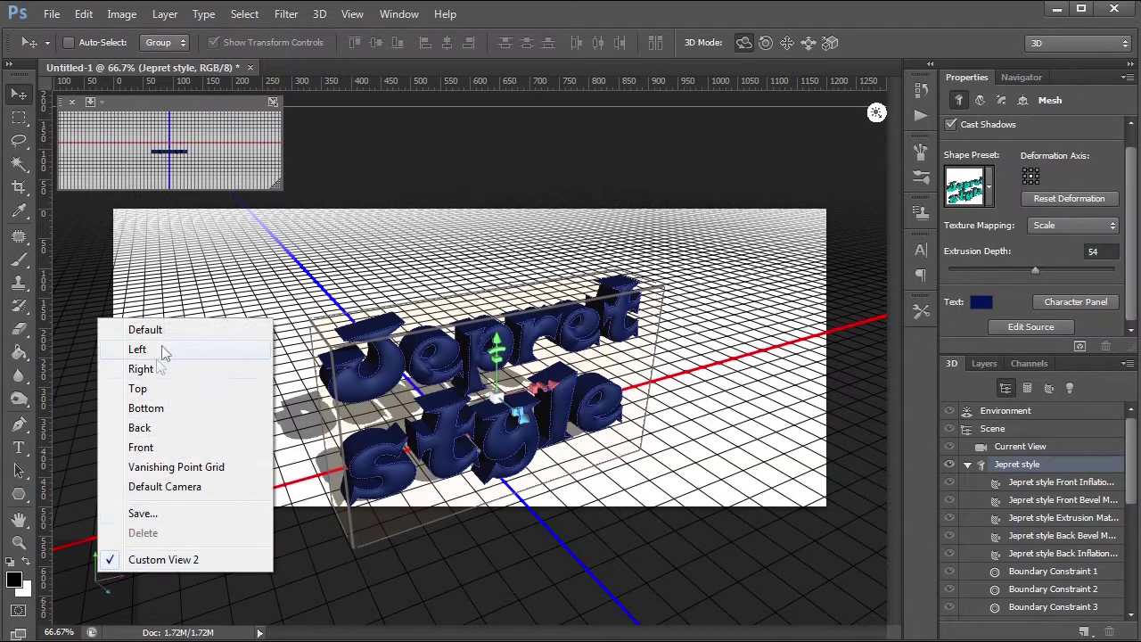
{"action": "left_click", "coordinate": [254, 330]}
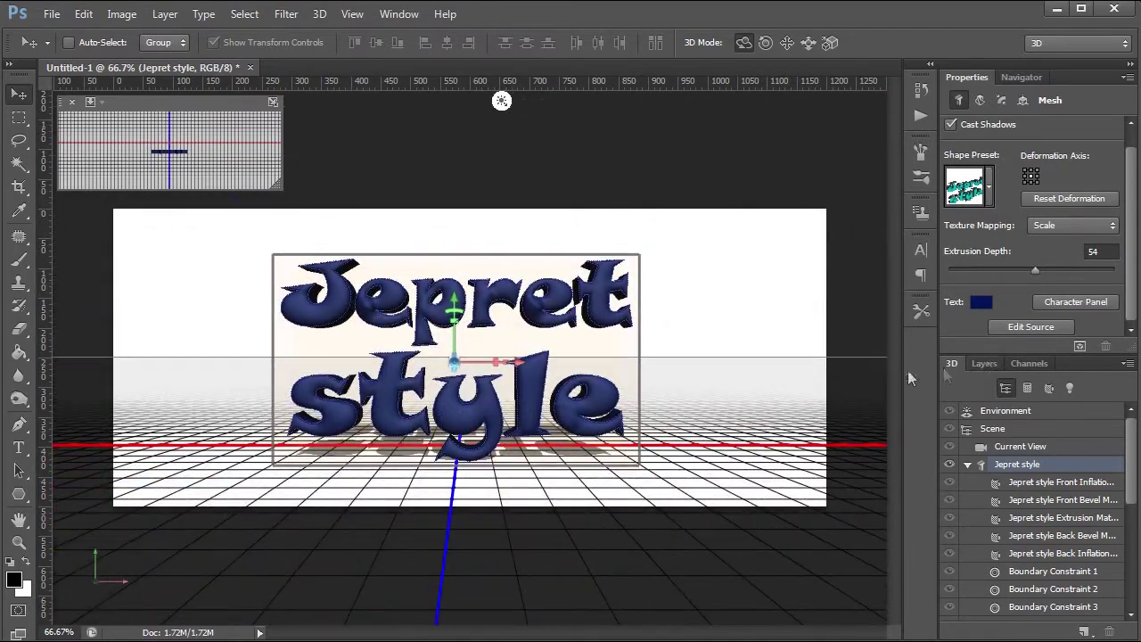
{"action": "left_click", "coordinate": [1022, 77]}
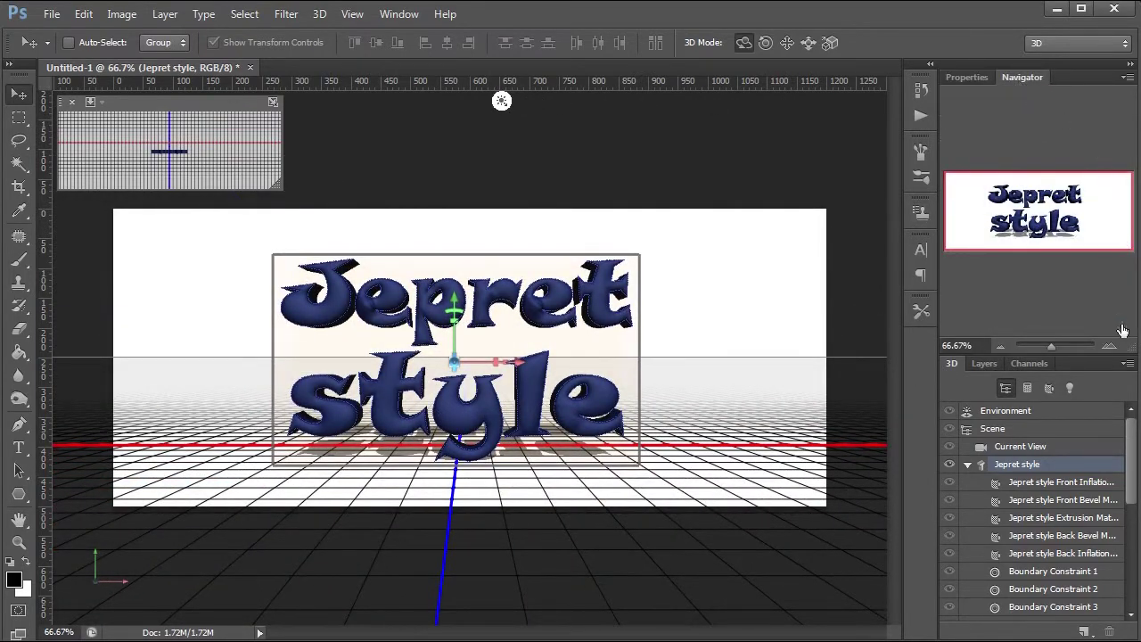
{"action": "left_click", "coordinate": [1109, 348]}
{"action": "left_click", "coordinate": [1110, 348]}
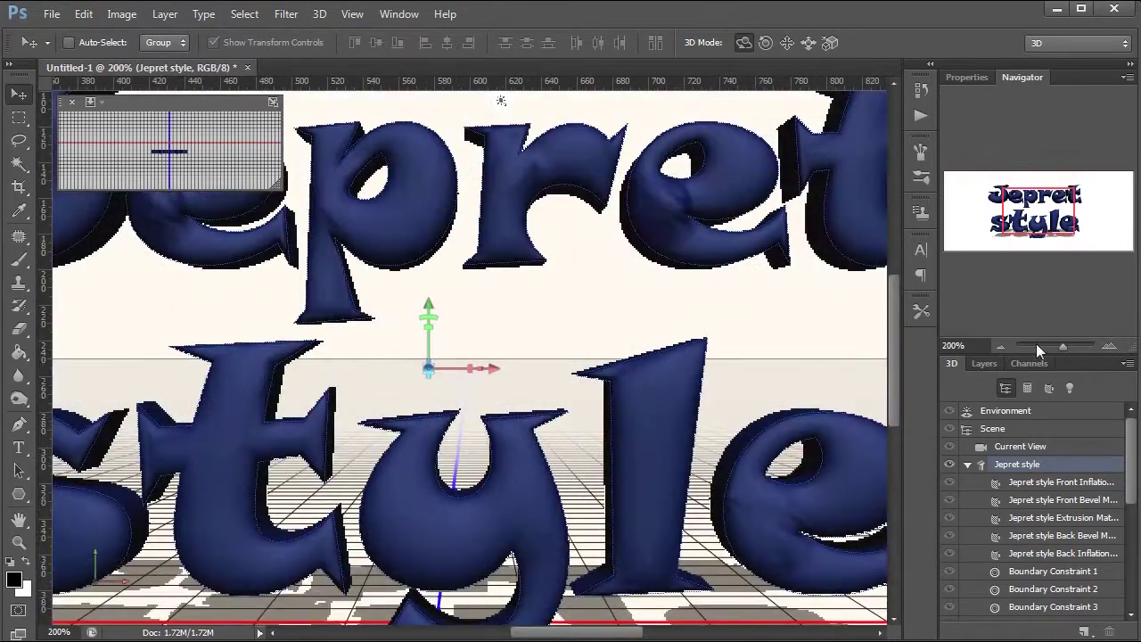
{"action": "left_click", "coordinate": [1002, 344]}
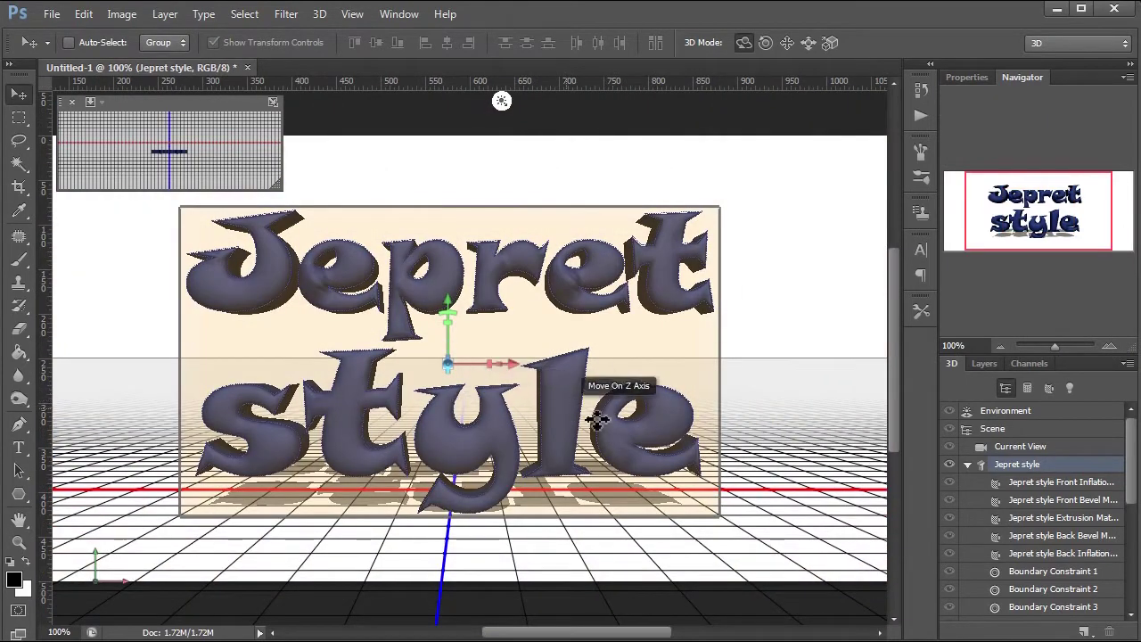
Step: Select Front Inflation Material and browse its material preset library
{"action": "left_click", "coordinate": [1036, 486]}
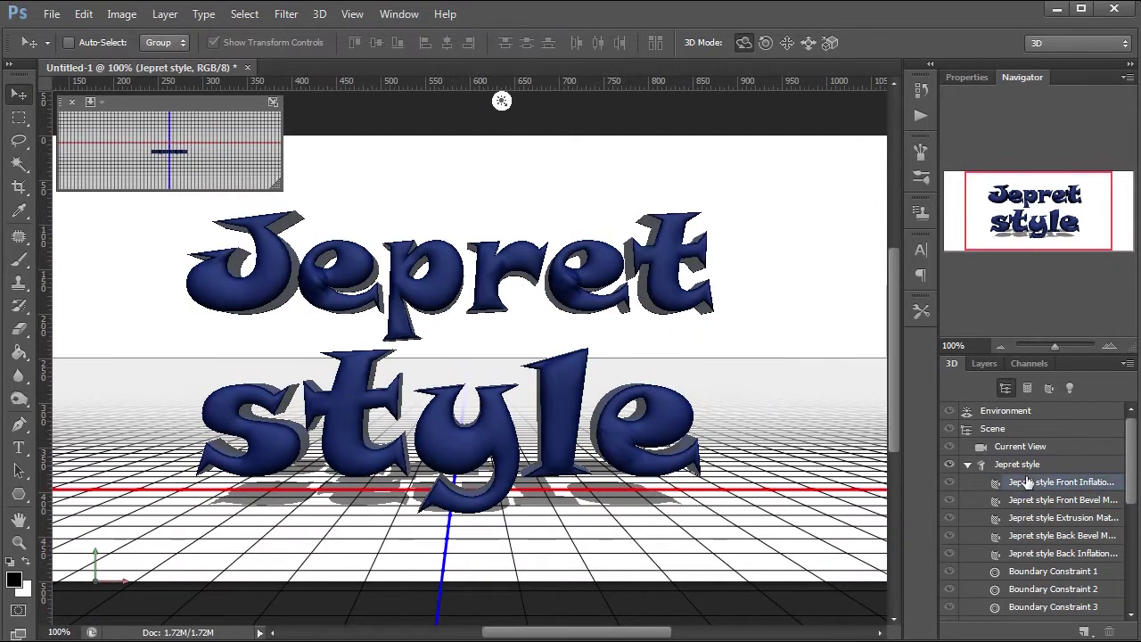
{"action": "left_click", "coordinate": [969, 76]}
{"action": "left_click", "coordinate": [1114, 142]}
{"action": "scroll", "coordinate": [1061, 223], "scroll_direction": "down", "scroll_amount": 1}
{"action": "scroll", "coordinate": [1063, 225], "scroll_direction": "down", "scroll_amount": 1}
Step: Apply the brown wood material to the front inflation surface
{"action": "scroll", "coordinate": [1062, 225], "scroll_direction": "up", "scroll_amount": 1}
{"action": "scroll", "coordinate": [1069, 223], "scroll_direction": "down", "scroll_amount": 1}
{"action": "scroll", "coordinate": [1105, 216], "scroll_direction": "down", "scroll_amount": 1}
{"action": "left_click_drag", "start_coordinate": [1130, 207], "coordinate": [1131, 214]}
{"action": "scroll", "coordinate": [1069, 237], "scroll_direction": "up", "scroll_amount": 1}
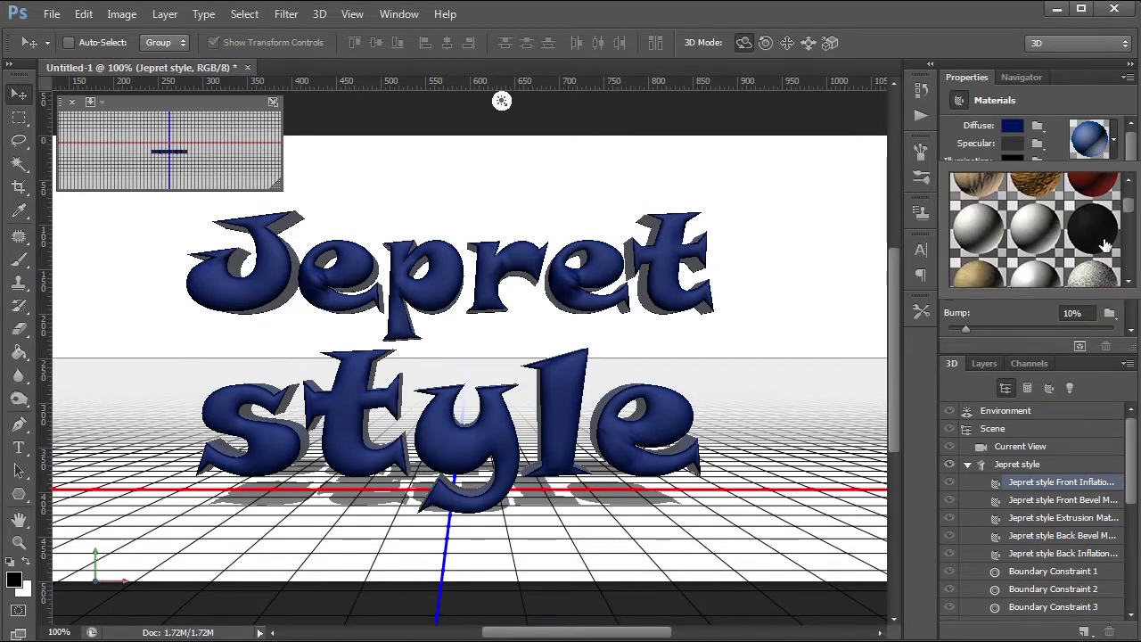
{"action": "left_click", "coordinate": [1050, 241]}
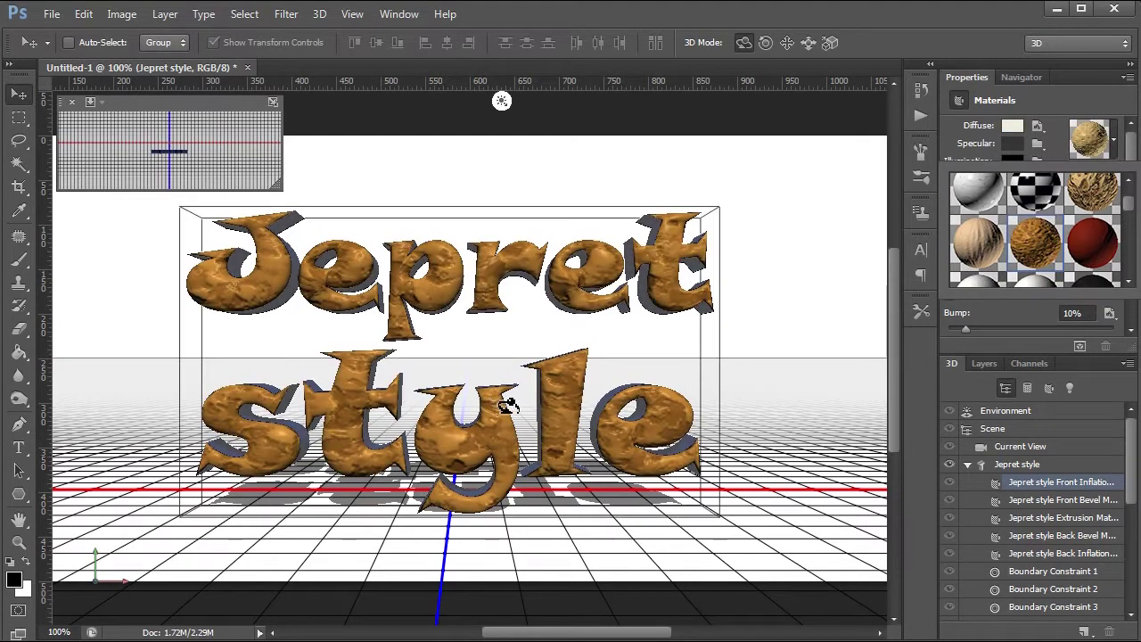
Step: Orbit the view and apply the wood material to the front bevel
{"action": "left_click", "coordinate": [1056, 500]}
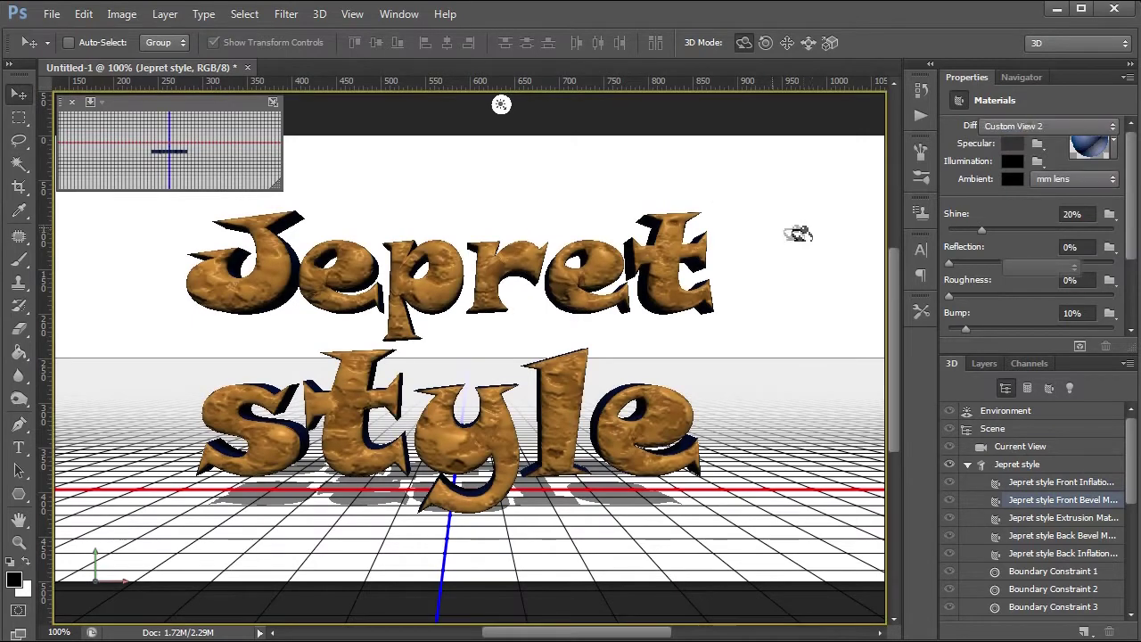
{"action": "left_click", "coordinate": [796, 233]}
{"action": "left_click_drag", "start_coordinate": [790, 232], "coordinate": [794, 229]}
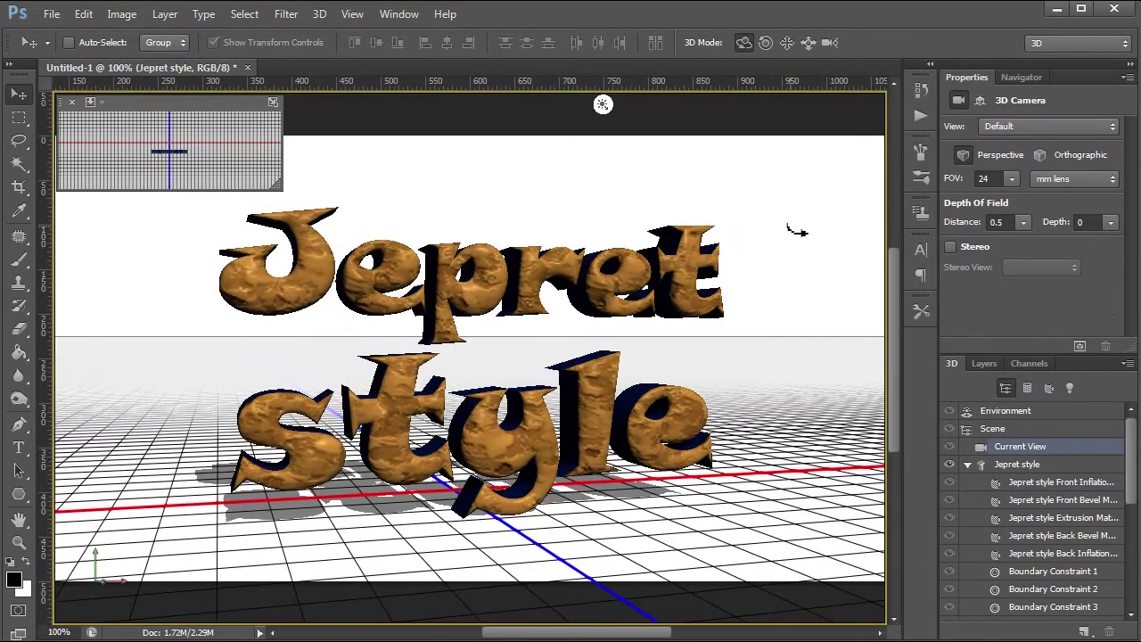
{"action": "left_click", "coordinate": [1047, 501]}
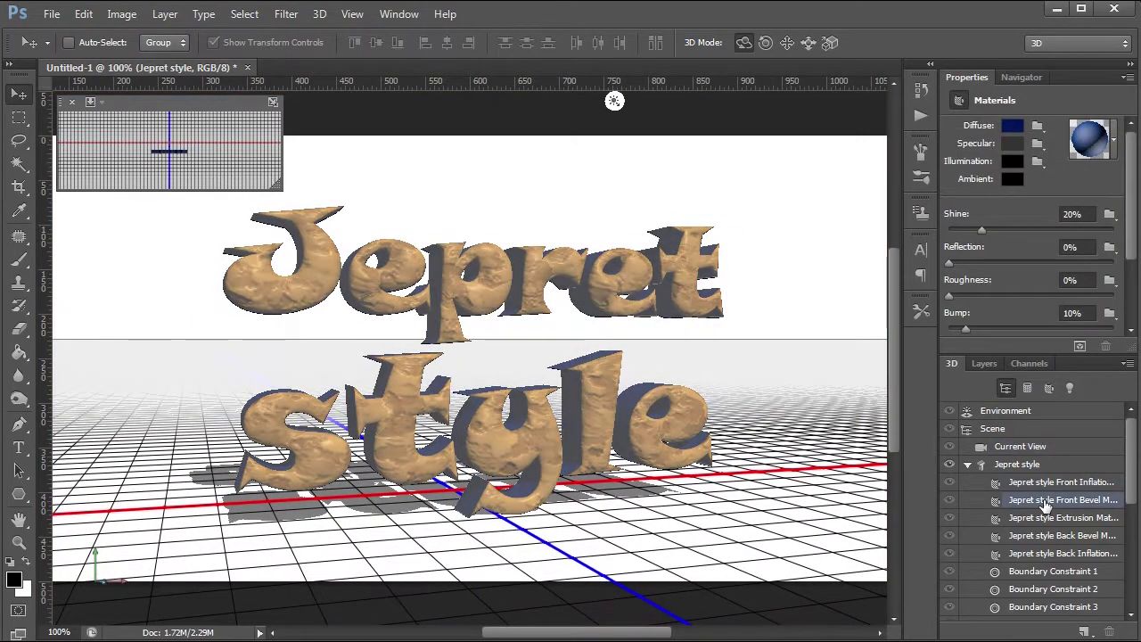
{"action": "left_click", "coordinate": [1112, 140]}
{"action": "left_click", "coordinate": [1047, 242]}
Step: Apply the wood material to the extrusion sides and the tan textured material to the back bevel
{"action": "left_click", "coordinate": [1027, 517]}
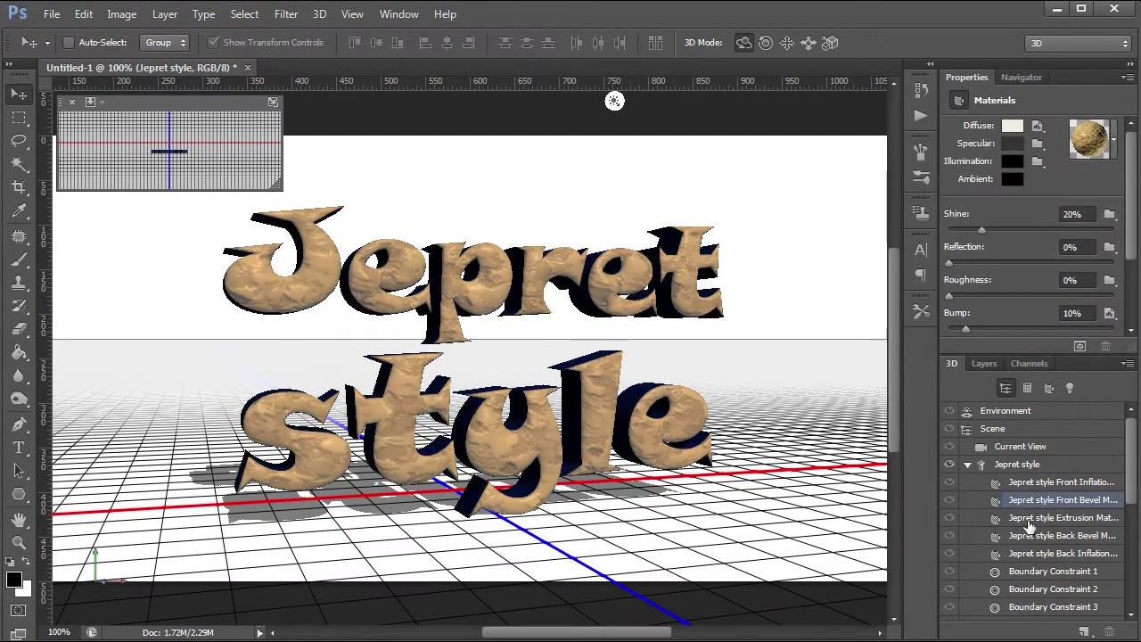
{"action": "left_click", "coordinate": [1114, 142]}
{"action": "left_click", "coordinate": [1039, 233]}
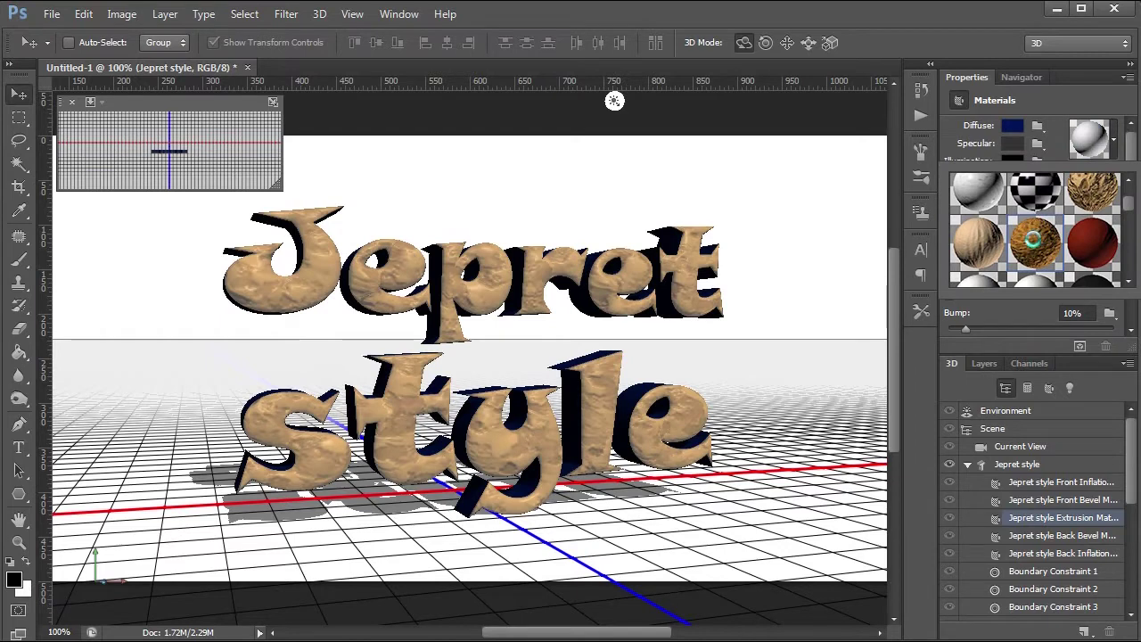
{"action": "left_click", "coordinate": [1043, 537]}
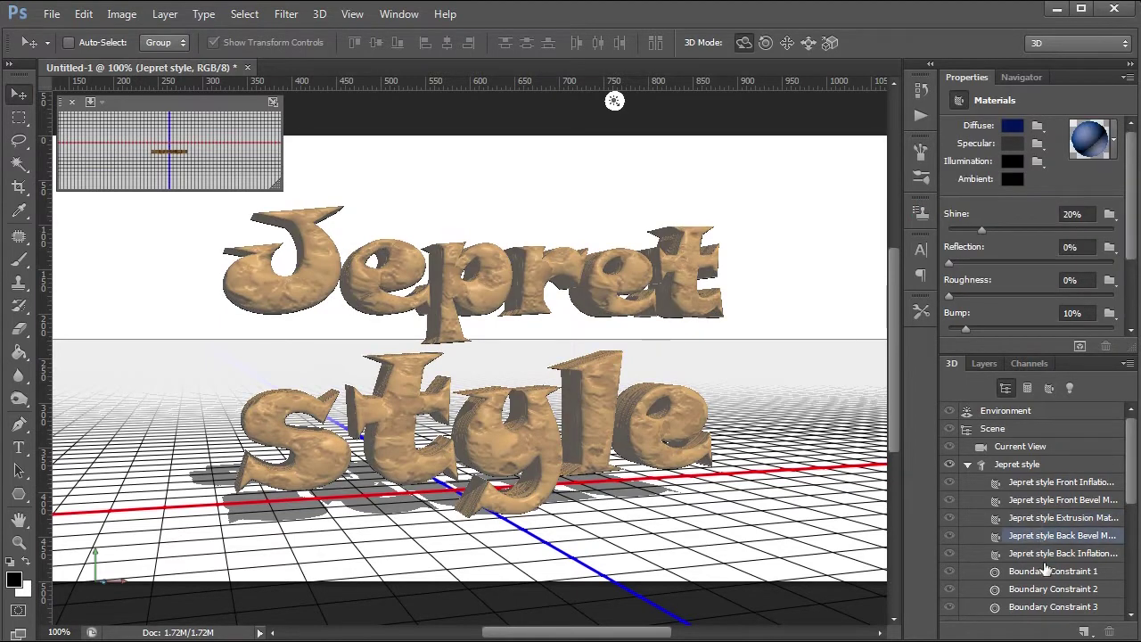
{"action": "left_click", "coordinate": [1117, 131]}
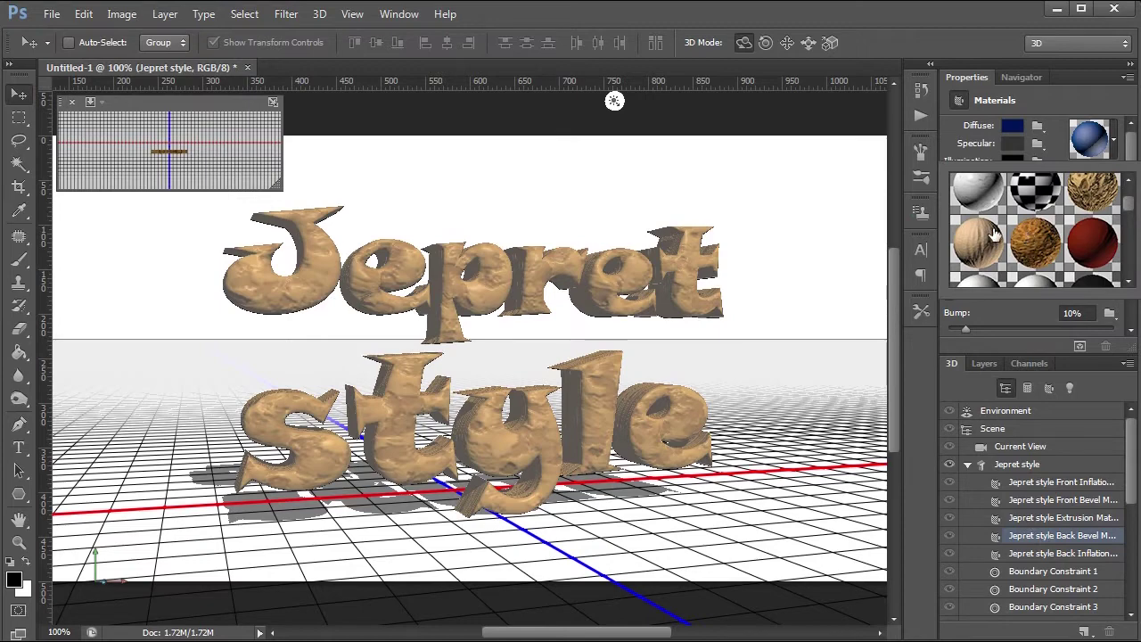
{"action": "left_click", "coordinate": [990, 237]}
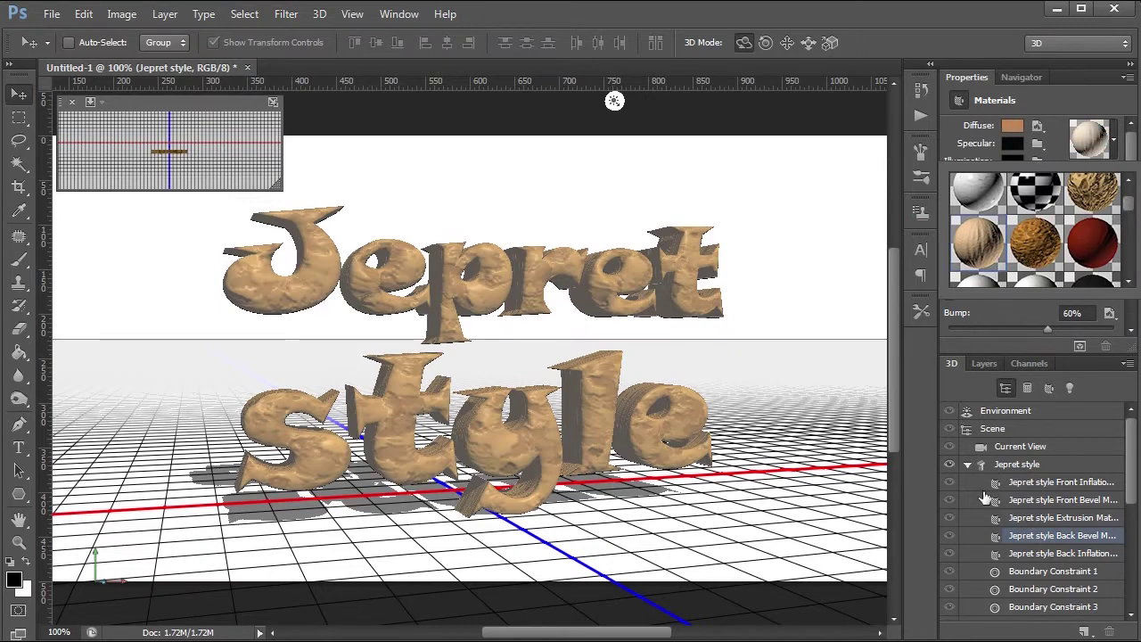
{"action": "left_click", "coordinate": [976, 365]}
{"action": "left_click", "coordinate": [949, 362]}
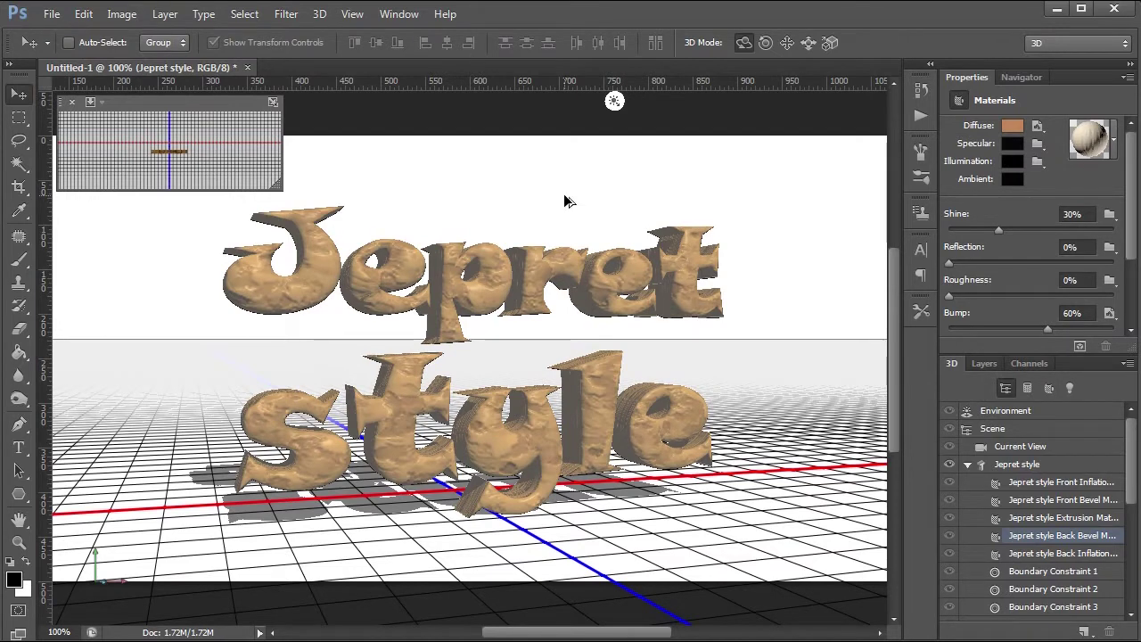
{"action": "key", "text": "ctrl+shift+alt+r"}
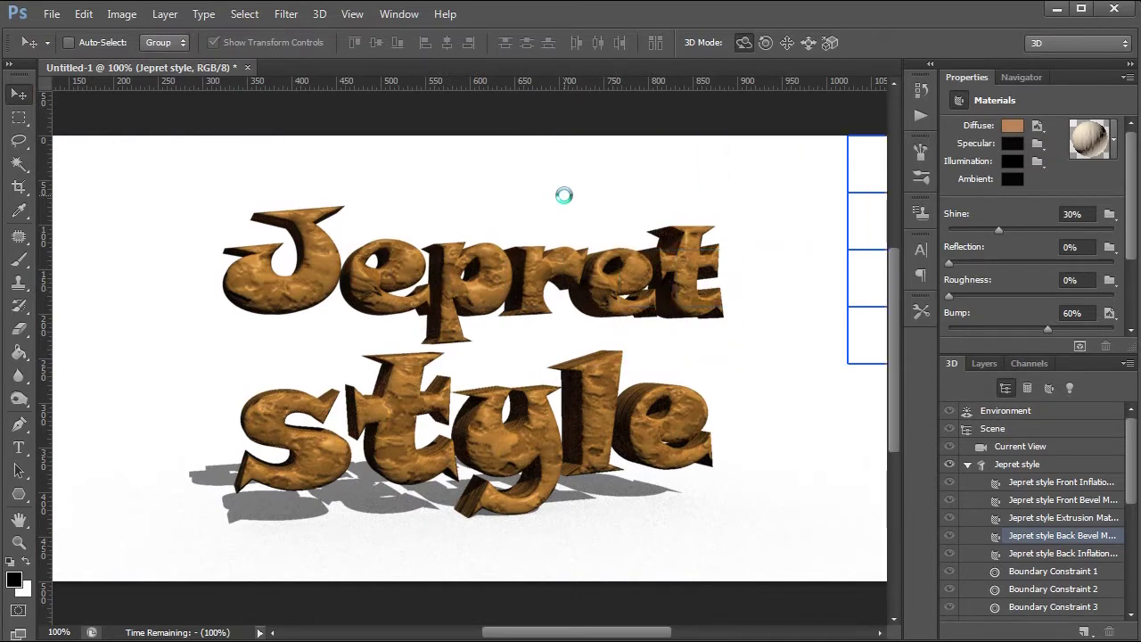
{"action": "key", "text": "Escape"}
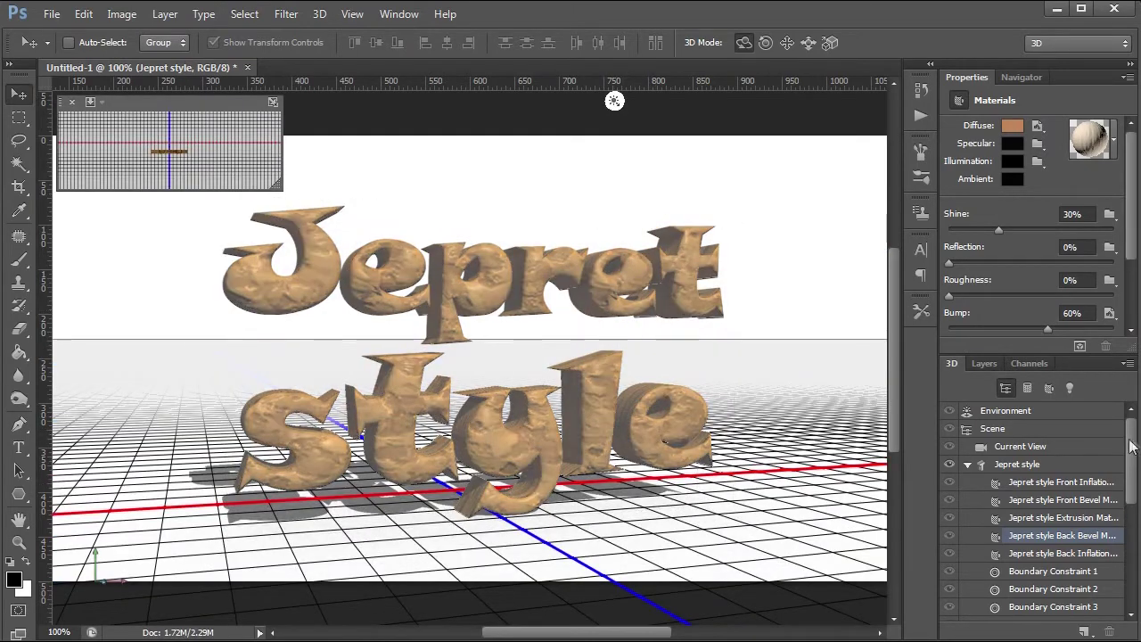
Step: Select the infinite light and move it overhead so the lettering's shadows fall leftward
{"action": "left_click_drag", "start_coordinate": [1129, 445], "coordinate": [1133, 559]}
{"action": "left_click", "coordinate": [1022, 593]}
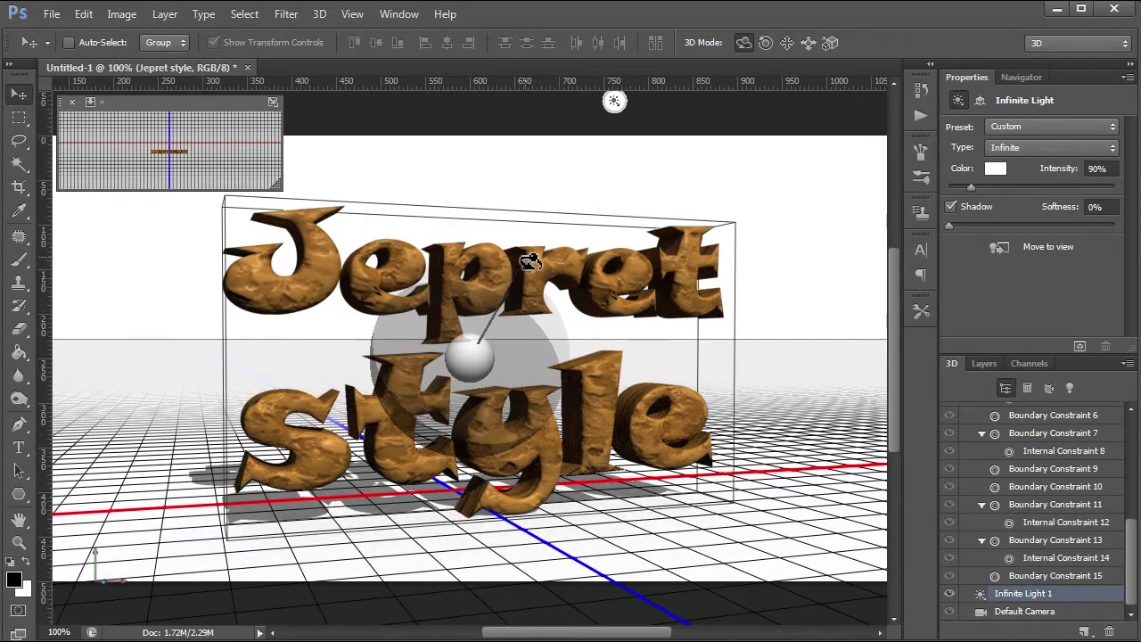
{"action": "mouse_move", "coordinate": [524, 258]}
{"action": "left_mouse_down"}
{"action": "mouse_move", "coordinate": [482, 216]}
{"action": "mouse_move", "coordinate": [597, 221]}
{"action": "mouse_move", "coordinate": [753, 307]}
{"action": "left_mouse_up"}
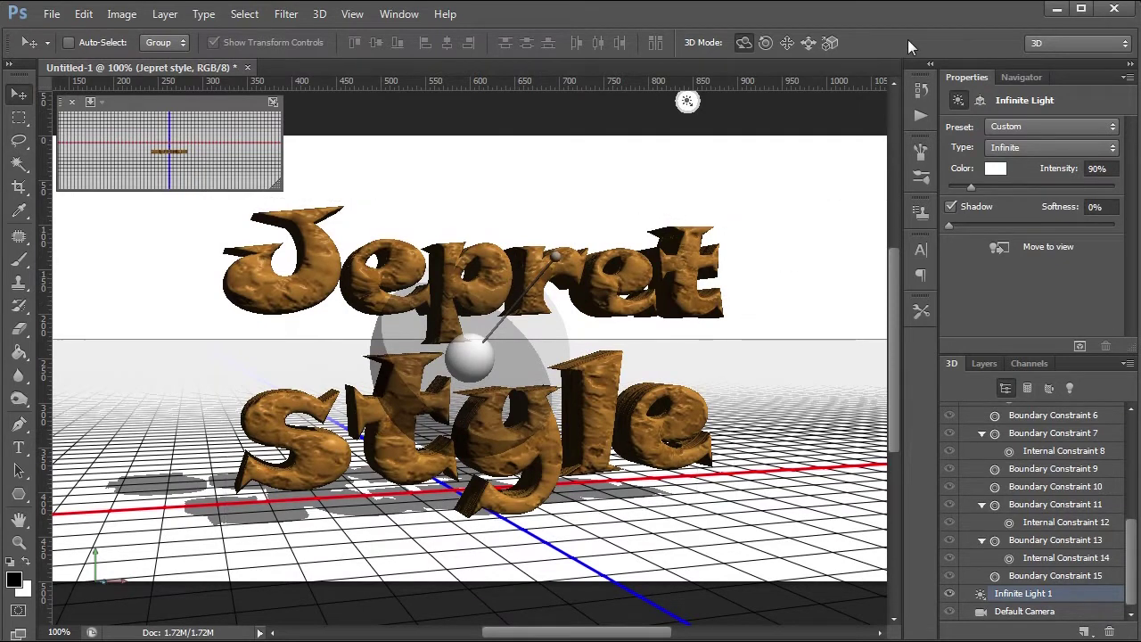
{"action": "left_click", "coordinate": [979, 365]}
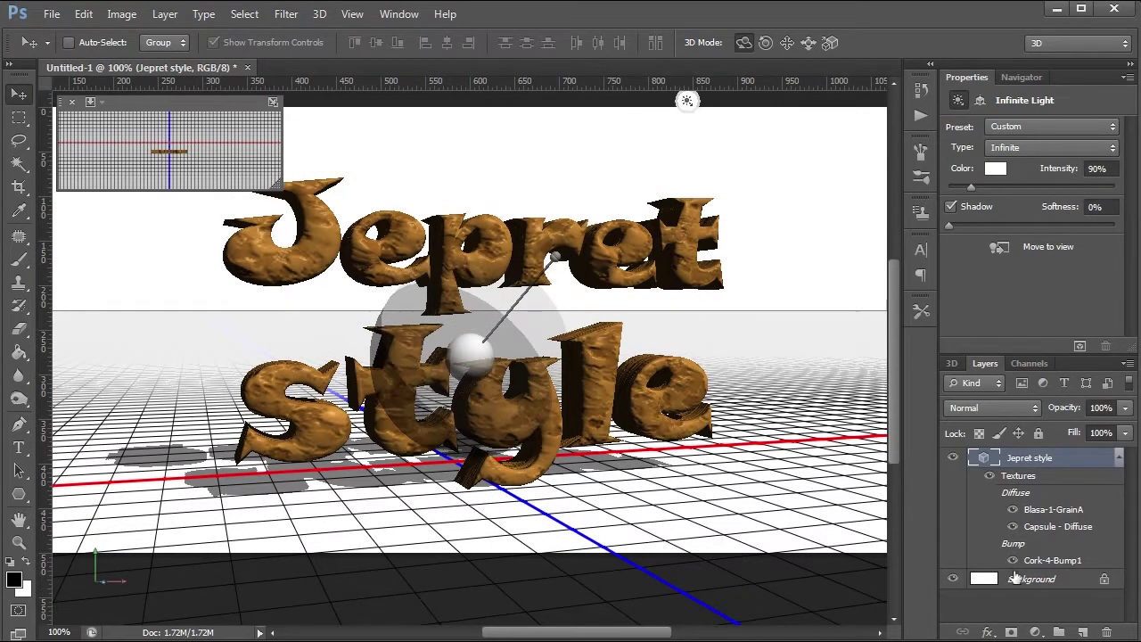
{"action": "left_click", "coordinate": [1038, 579]}
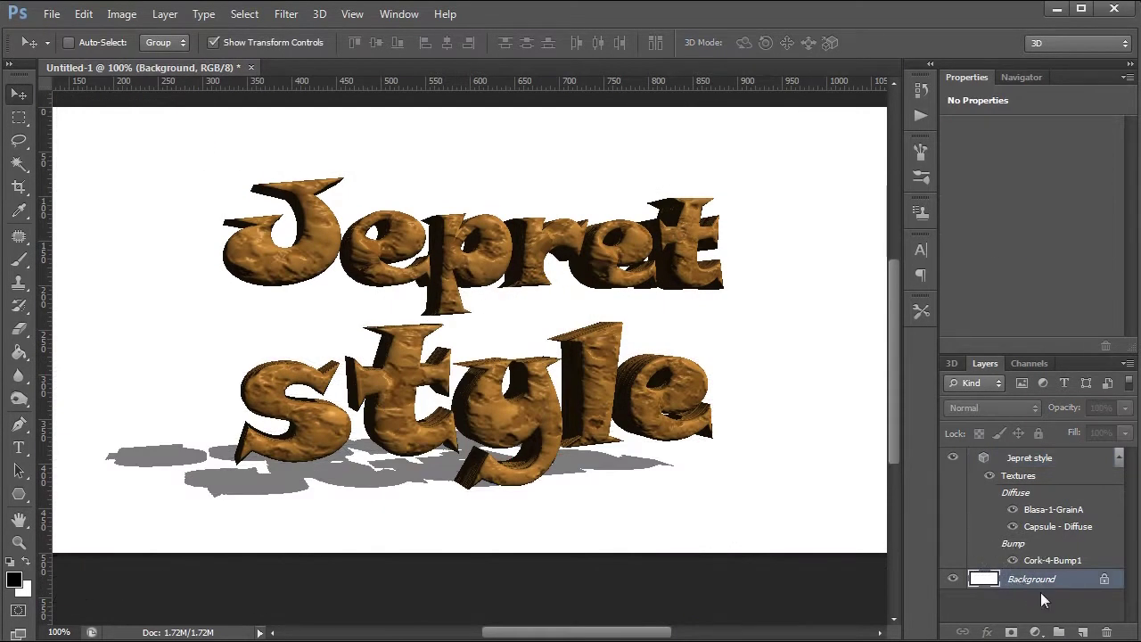
Step: Convert the Background layer to a 3D Postcard and check its mesh and material in the 3D panel
{"action": "right_click", "coordinate": [1015, 579]}
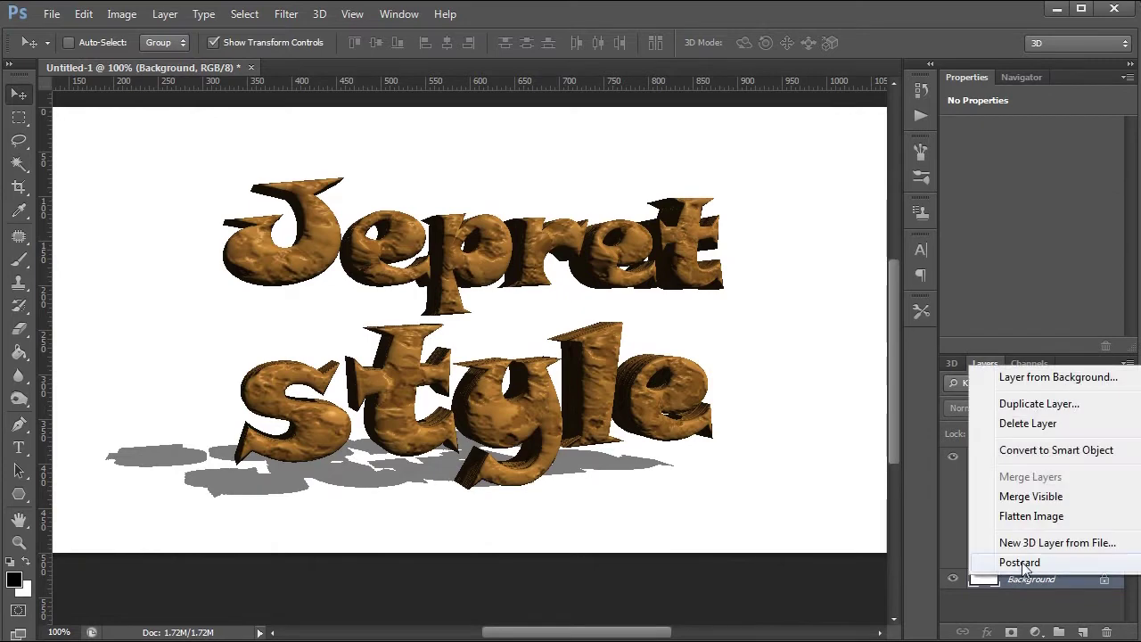
{"action": "left_click", "coordinate": [1021, 564]}
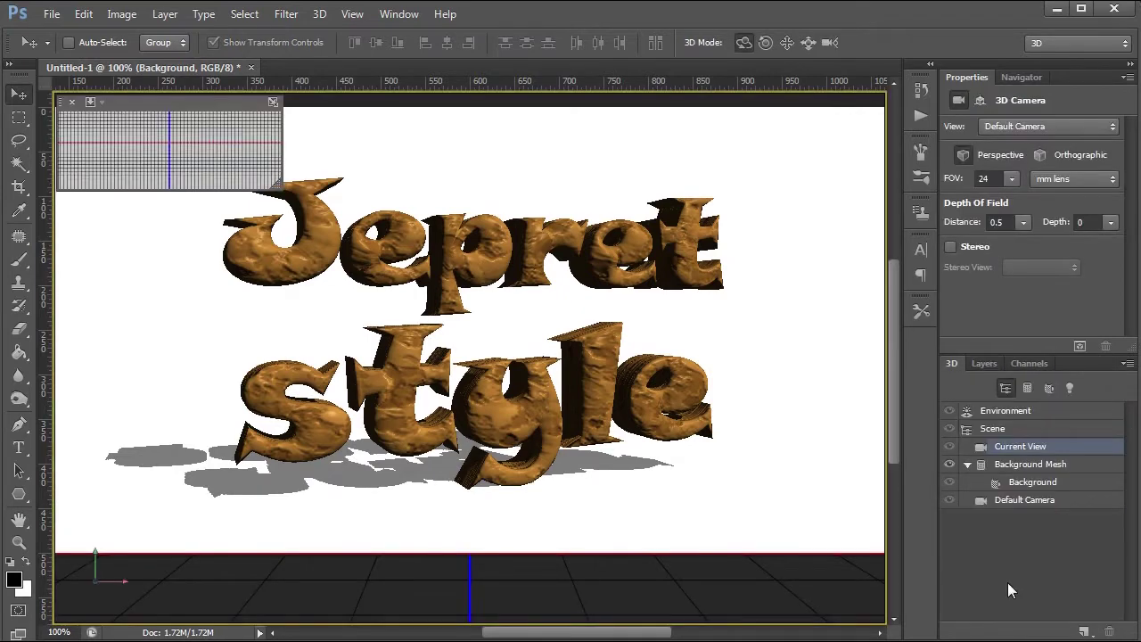
{"action": "left_click", "coordinate": [981, 360]}
{"action": "left_click", "coordinate": [951, 360]}
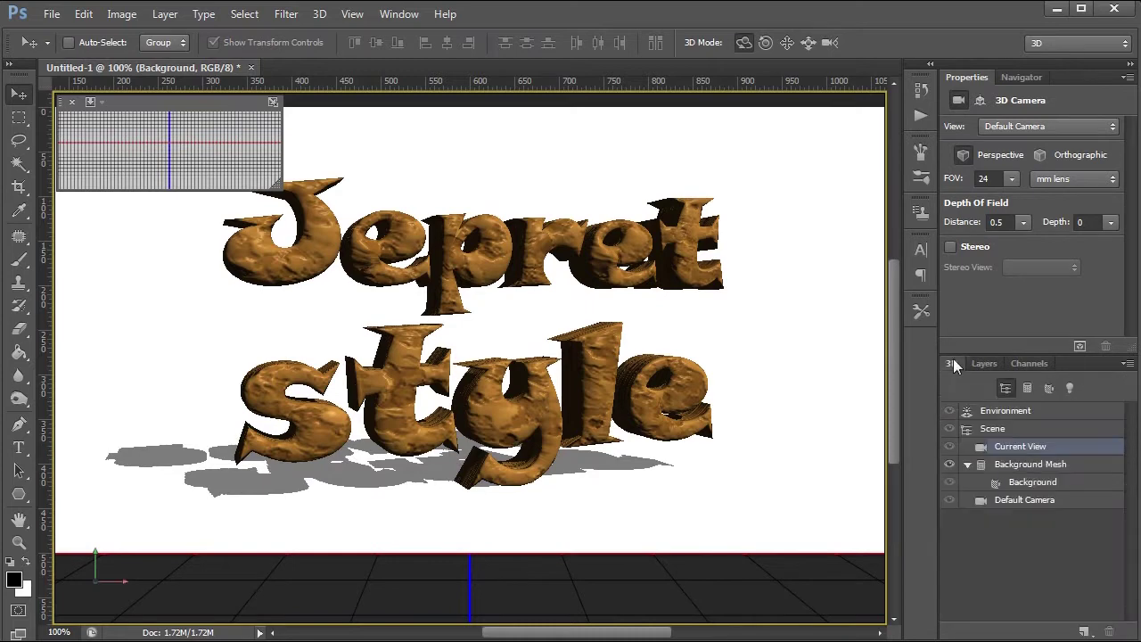
{"action": "left_click", "coordinate": [1007, 465]}
{"action": "left_click", "coordinate": [1011, 482]}
{"action": "left_click", "coordinate": [950, 464]}
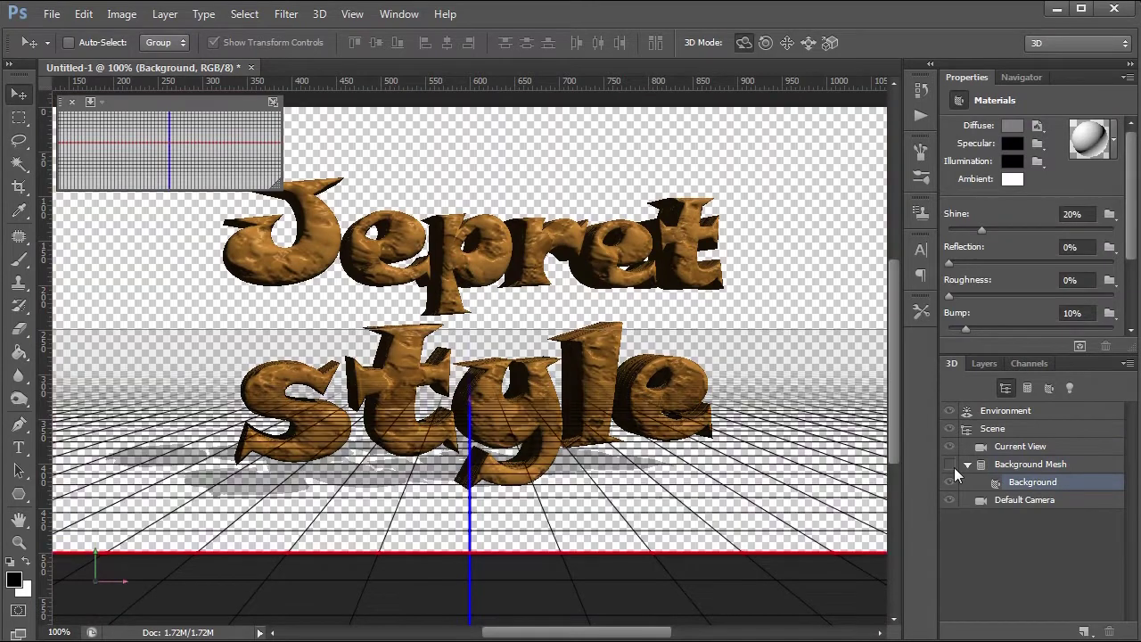
{"action": "left_click", "coordinate": [950, 464]}
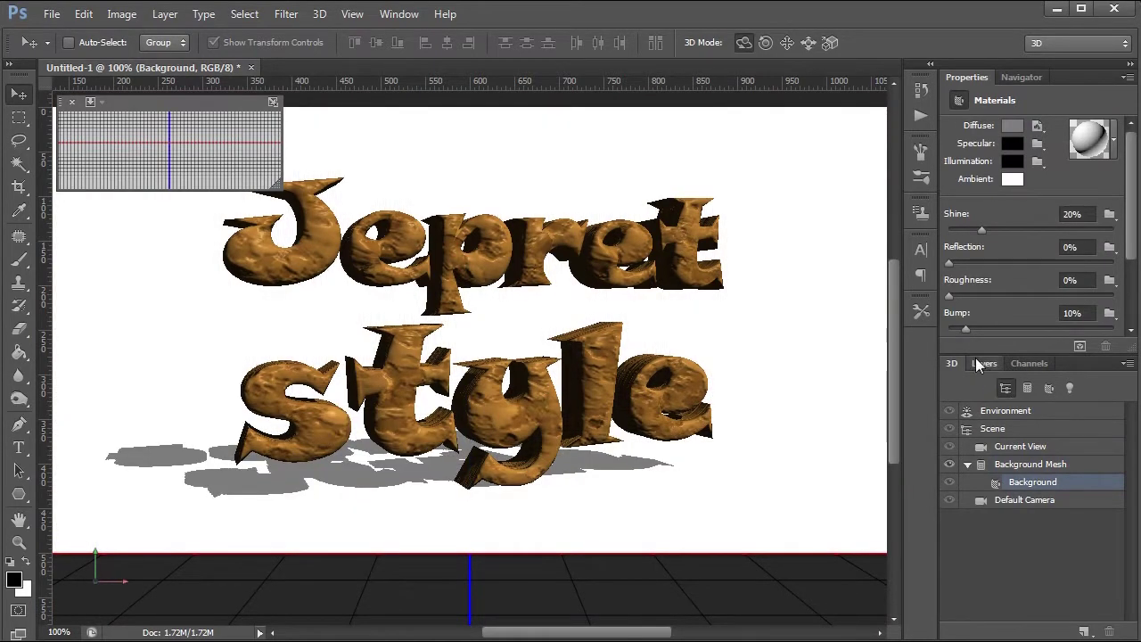
{"action": "left_click", "coordinate": [983, 363]}
{"action": "scroll", "coordinate": [1042, 526], "scroll_direction": "up", "scroll_amount": 1}
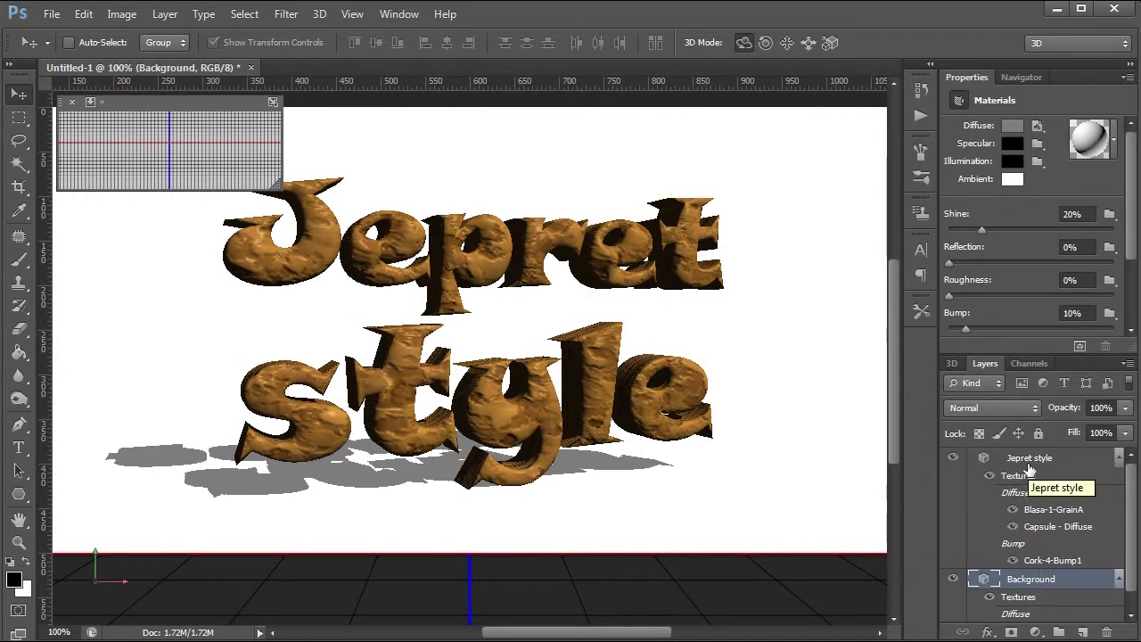
Step: Merge the Jepret style text and Background layers into one 3D scene and select the text mesh
{"action": "left_click", "coordinate": [1029, 460], "text": "ctrl"}
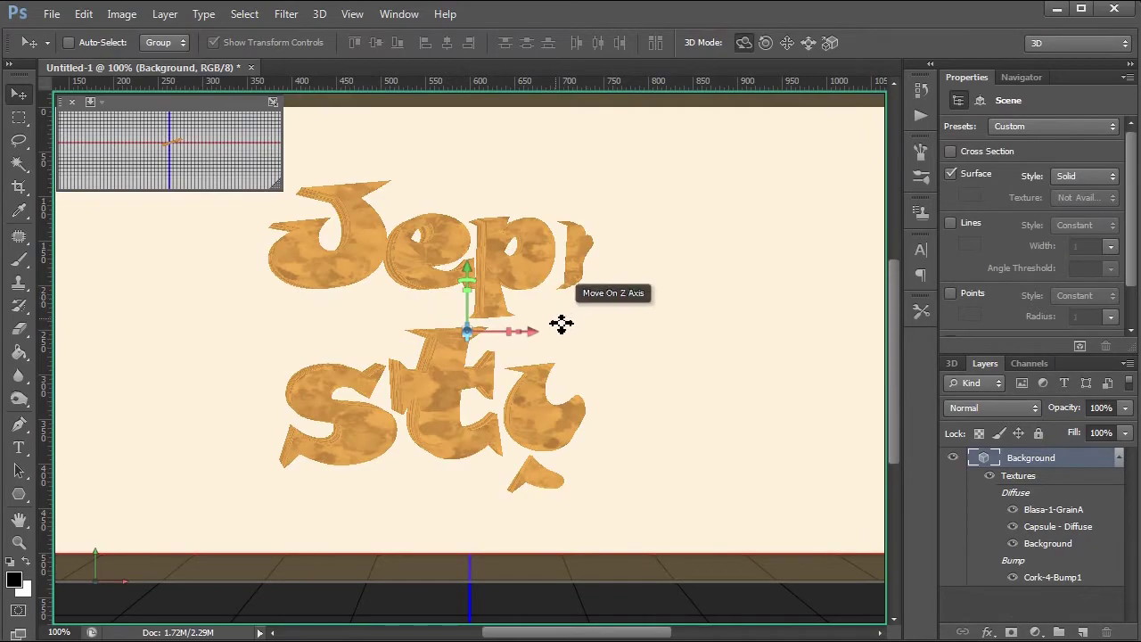
{"action": "left_click", "coordinate": [952, 363]}
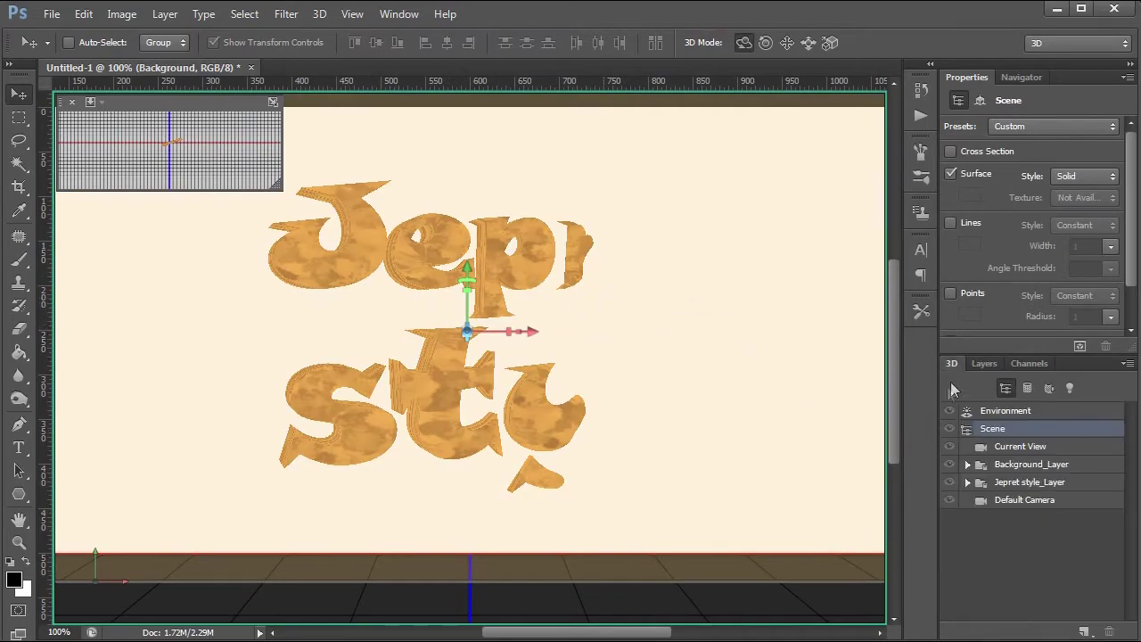
{"action": "left_click", "coordinate": [1023, 447]}
{"action": "mouse_move", "coordinate": [707, 372]}
{"action": "left_mouse_down"}
{"action": "mouse_move", "coordinate": [771, 454]}
{"action": "mouse_move", "coordinate": [669, 451]}
{"action": "mouse_move", "coordinate": [703, 466]}
{"action": "left_mouse_up"}
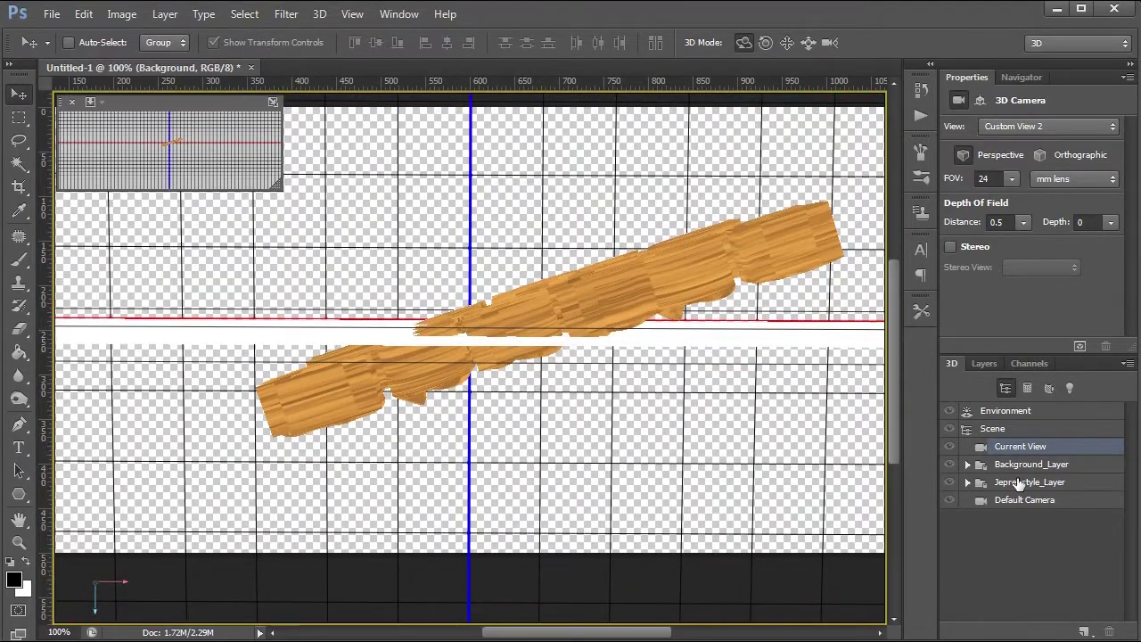
{"action": "left_click", "coordinate": [1020, 482]}
Step: Slide the text mesh right and up, then about 148 units forward along Z
{"action": "left_click", "coordinate": [807, 43]}
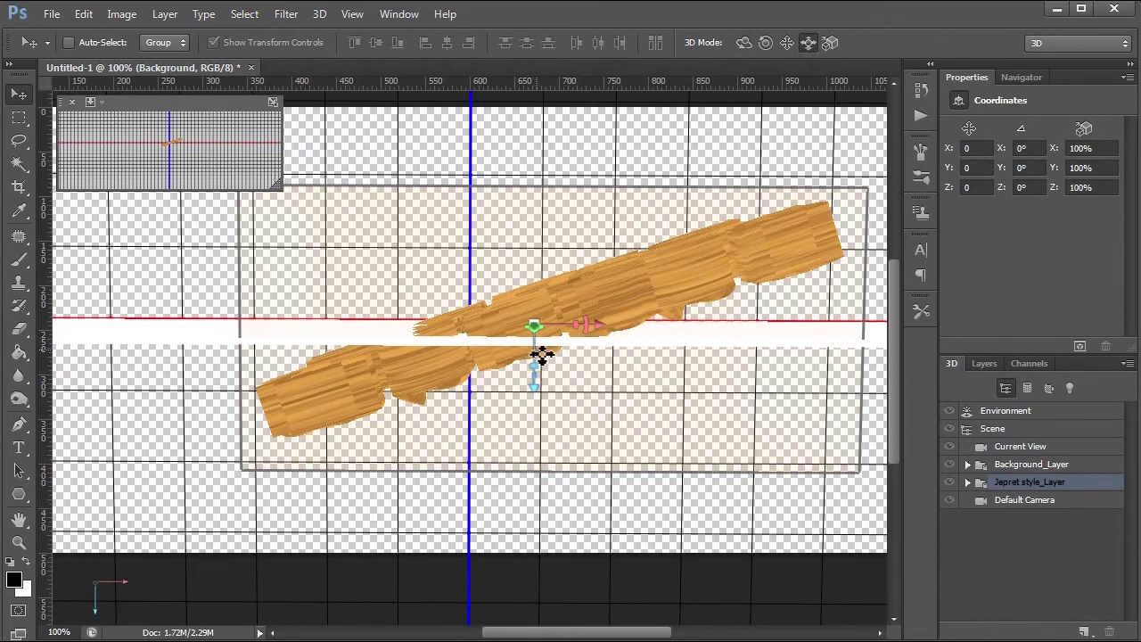
{"action": "left_click_drag", "start_coordinate": [538, 410], "coordinate": [551, 388]}
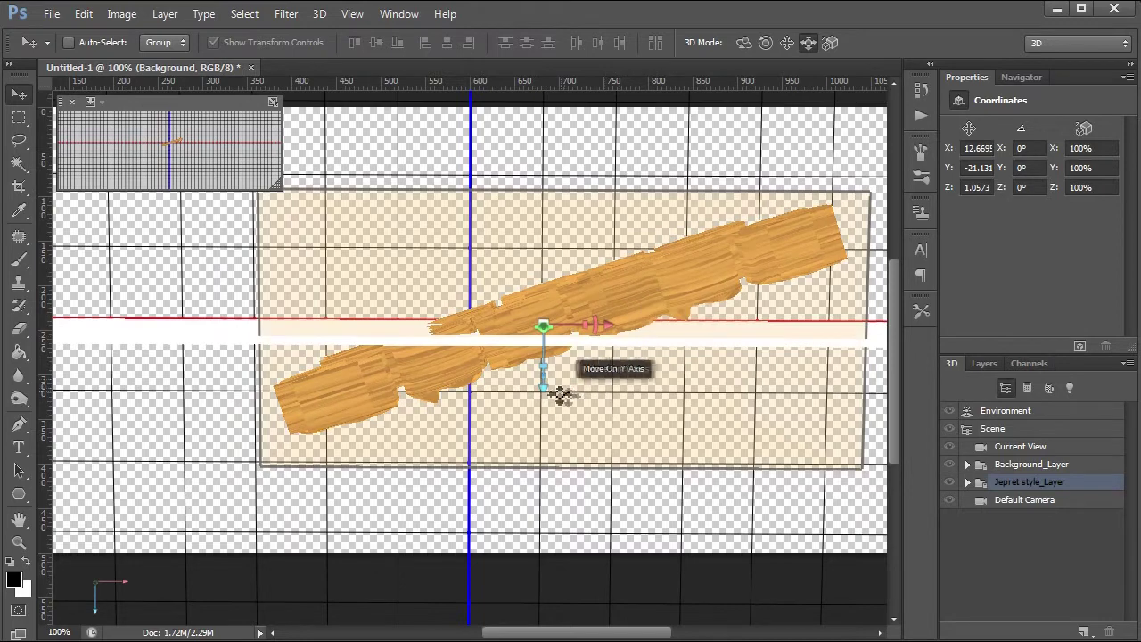
{"action": "left_click_drag", "start_coordinate": [547, 390], "coordinate": [534, 452]}
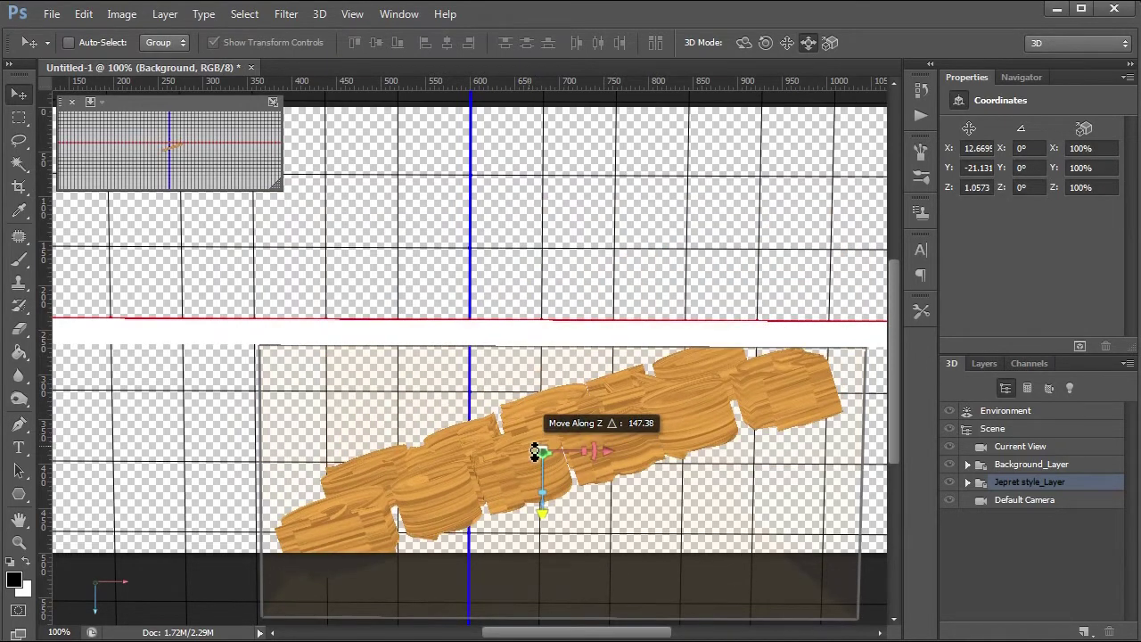
Step: Switch the camera to the Left view and zoom in on the text mesh
{"action": "right_click", "coordinate": [97, 588]}
{"action": "left_click", "coordinate": [171, 363]}
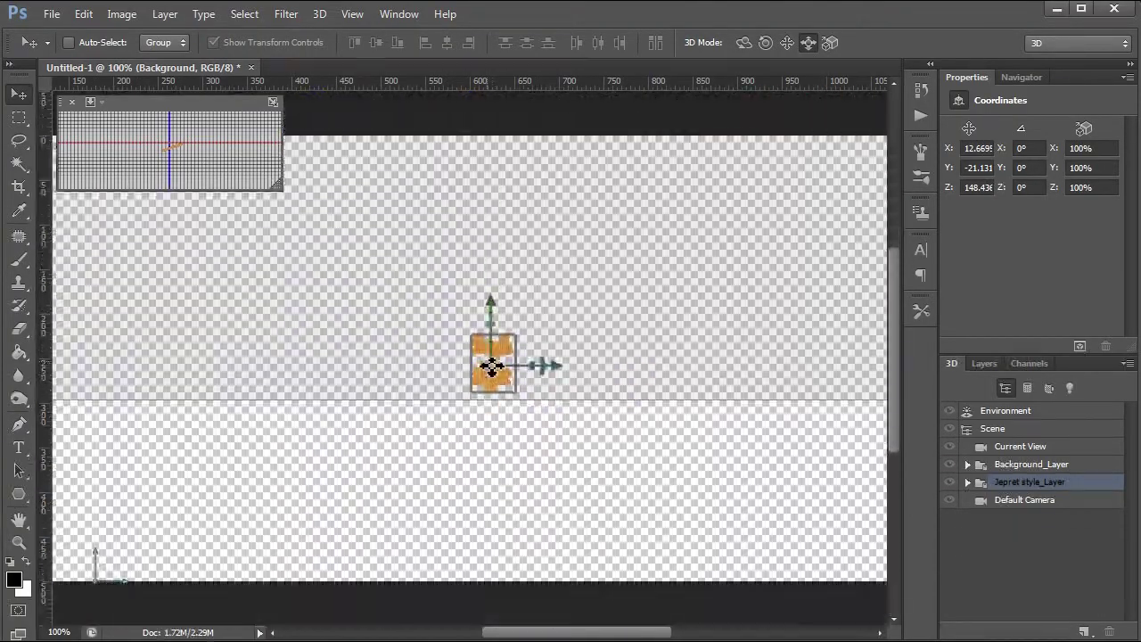
{"action": "left_click", "coordinate": [1020, 78]}
{"action": "left_click", "coordinate": [1108, 346]}
{"action": "left_click", "coordinate": [1108, 346]}
{"action": "left_click", "coordinate": [1107, 346]}
{"action": "left_click", "coordinate": [1108, 346]}
{"action": "right_click", "coordinate": [96, 567]}
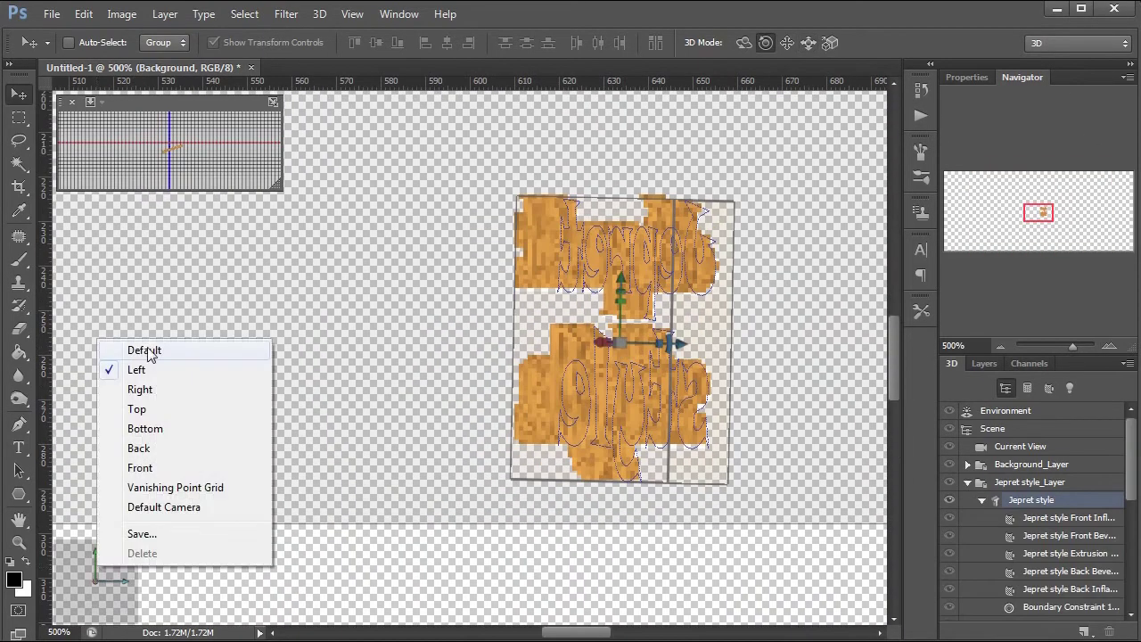
Step: From the Top view, rotate the text on Y to level it and lower it onto the postcard
{"action": "left_click", "coordinate": [142, 408]}
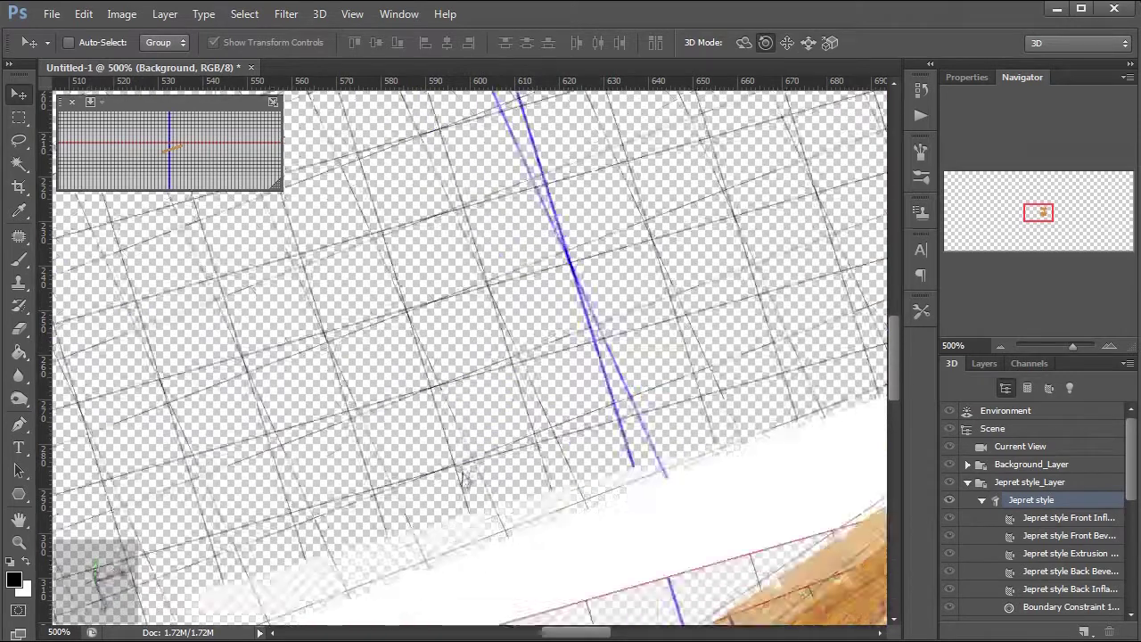
{"action": "left_click_drag", "start_coordinate": [599, 450], "coordinate": [607, 479]}
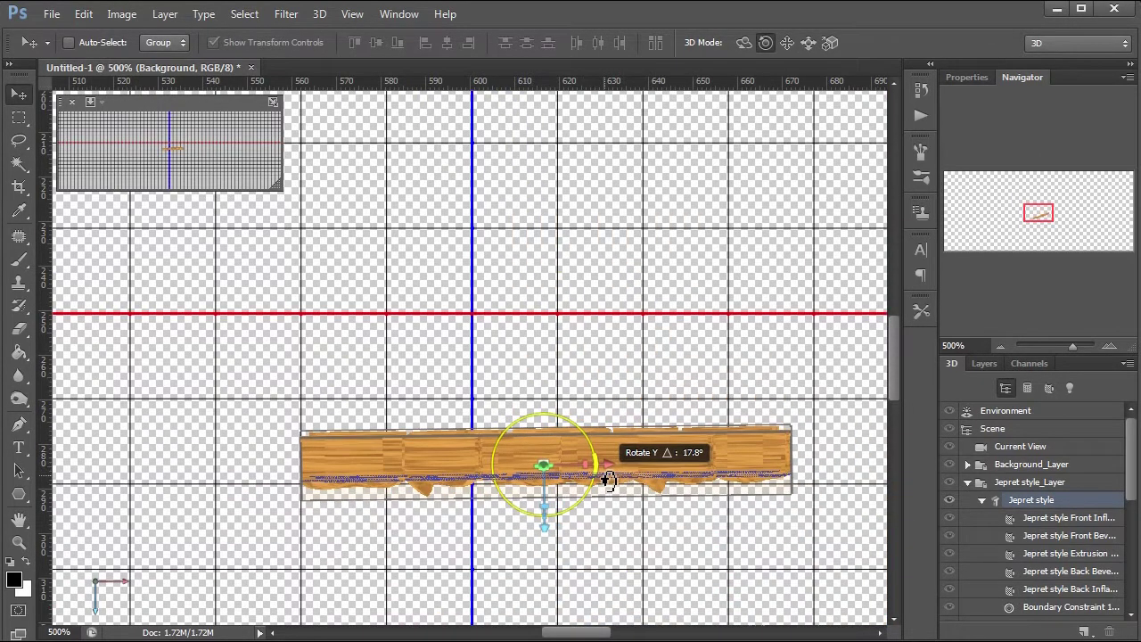
{"action": "left_click_drag", "start_coordinate": [607, 479], "coordinate": [581, 497]}
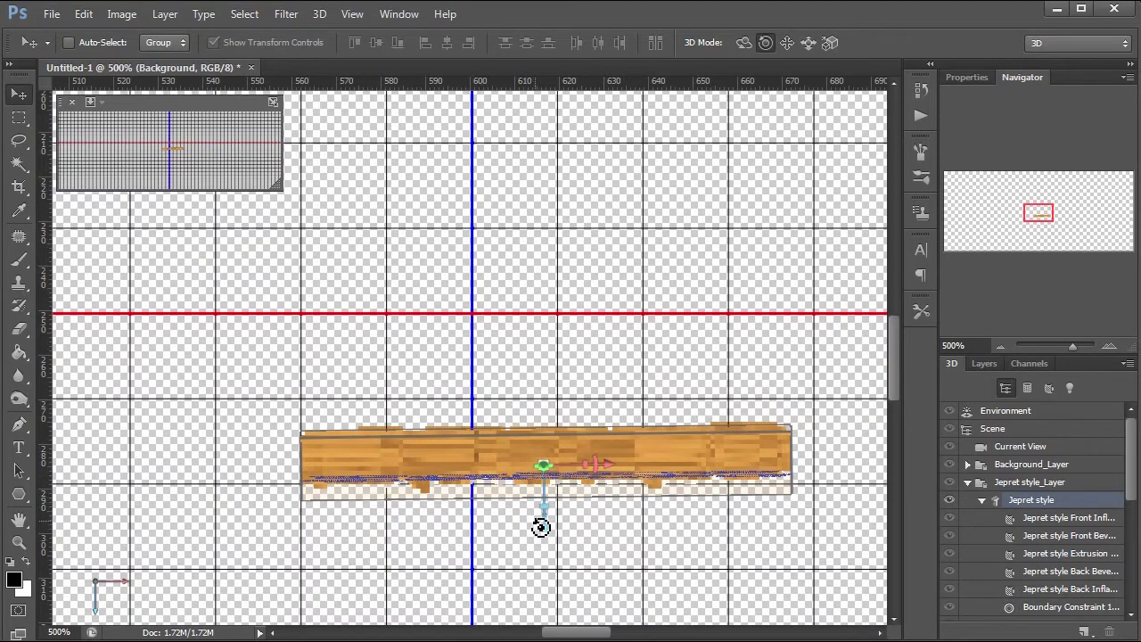
{"action": "left_click_drag", "start_coordinate": [545, 535], "coordinate": [565, 489]}
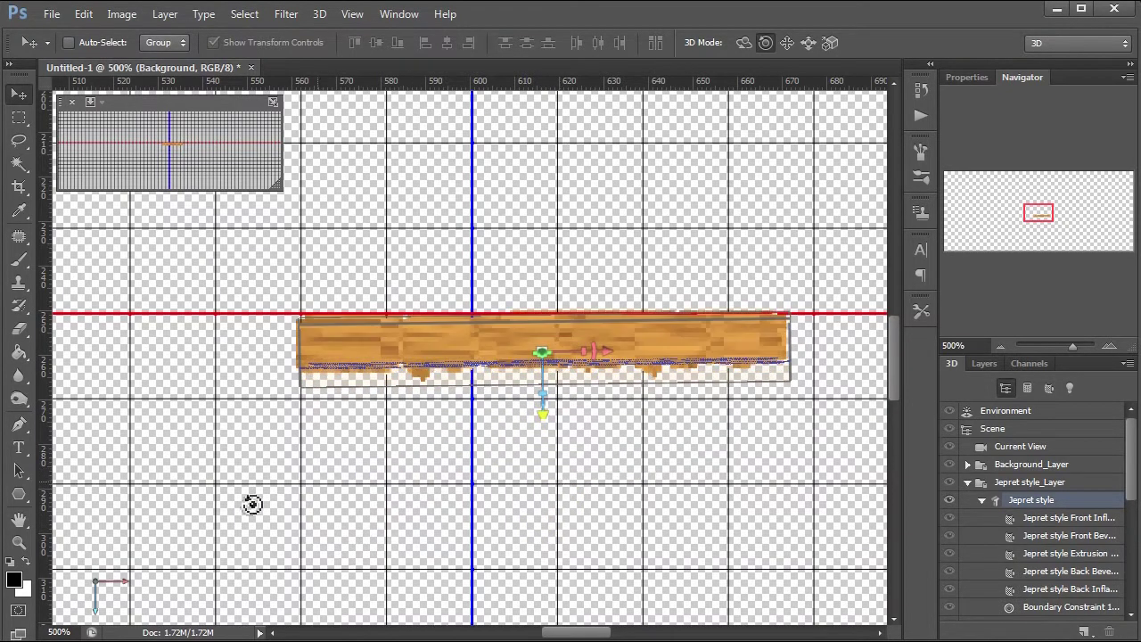
Step: Return to the Default camera view and set the canvas zoom to 100%
{"action": "right_click", "coordinate": [148, 554]}
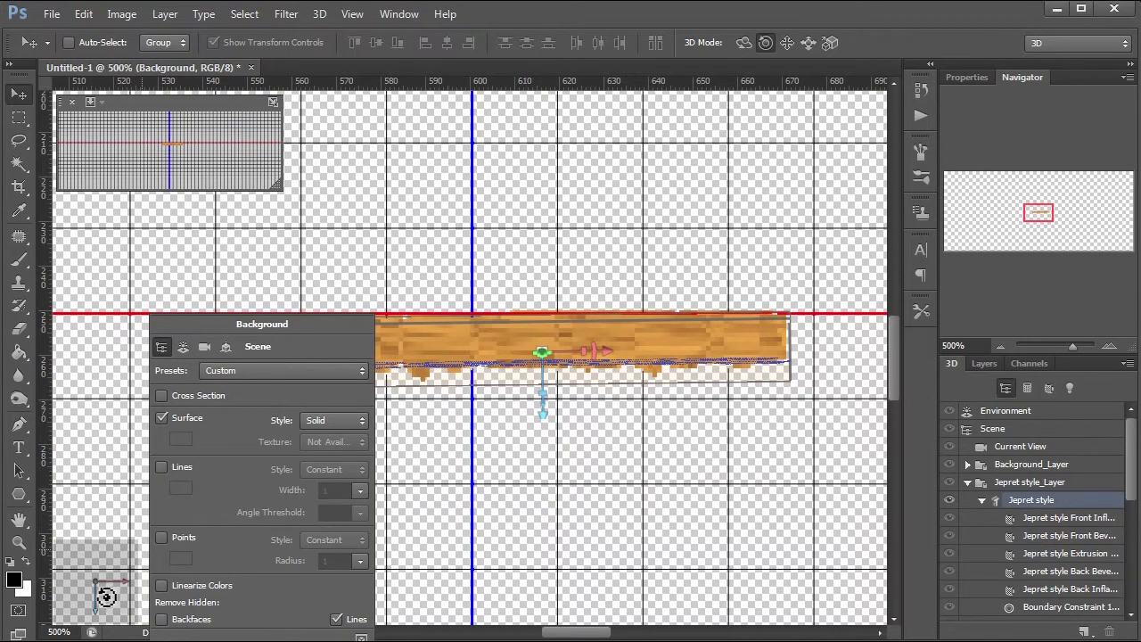
{"action": "right_click", "coordinate": [100, 590]}
{"action": "left_click", "coordinate": [177, 376]}
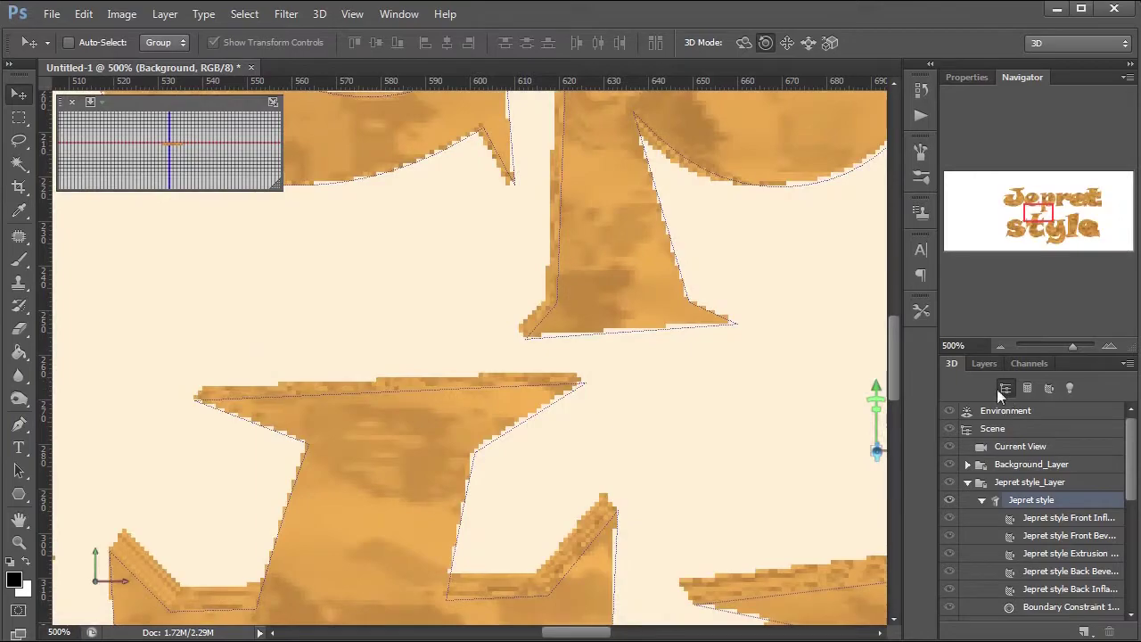
{"action": "left_click", "coordinate": [999, 345]}
{"action": "left_click", "coordinate": [999, 344]}
{"action": "left_click", "coordinate": [999, 345]}
{"action": "left_click", "coordinate": [999, 345]}
{"action": "left_click", "coordinate": [999, 345]}
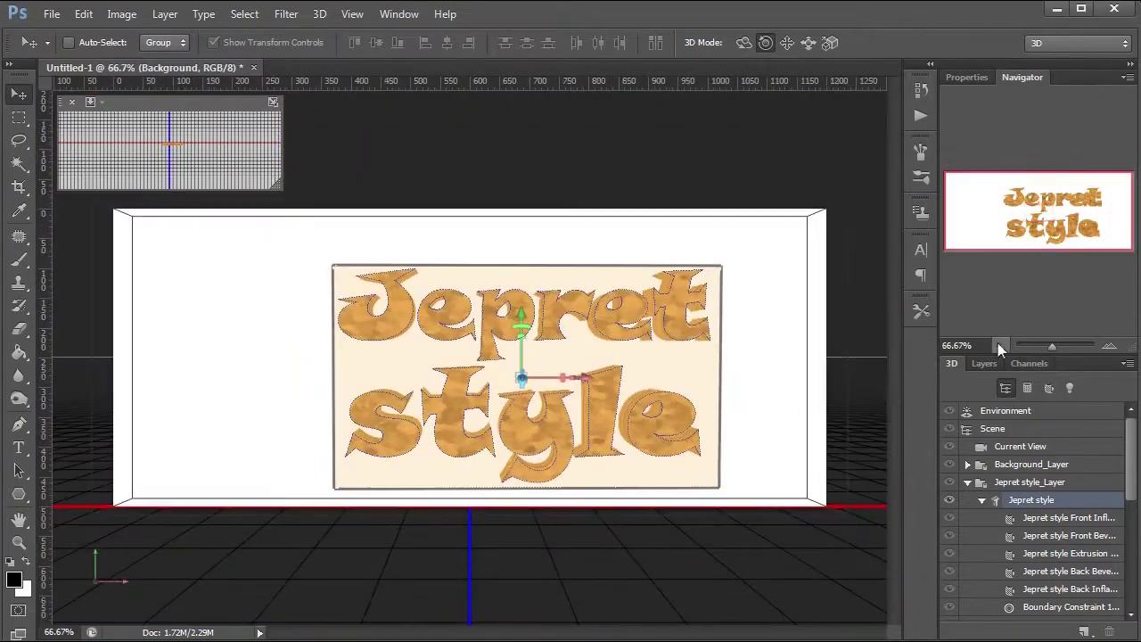
{"action": "left_click", "coordinate": [1107, 347]}
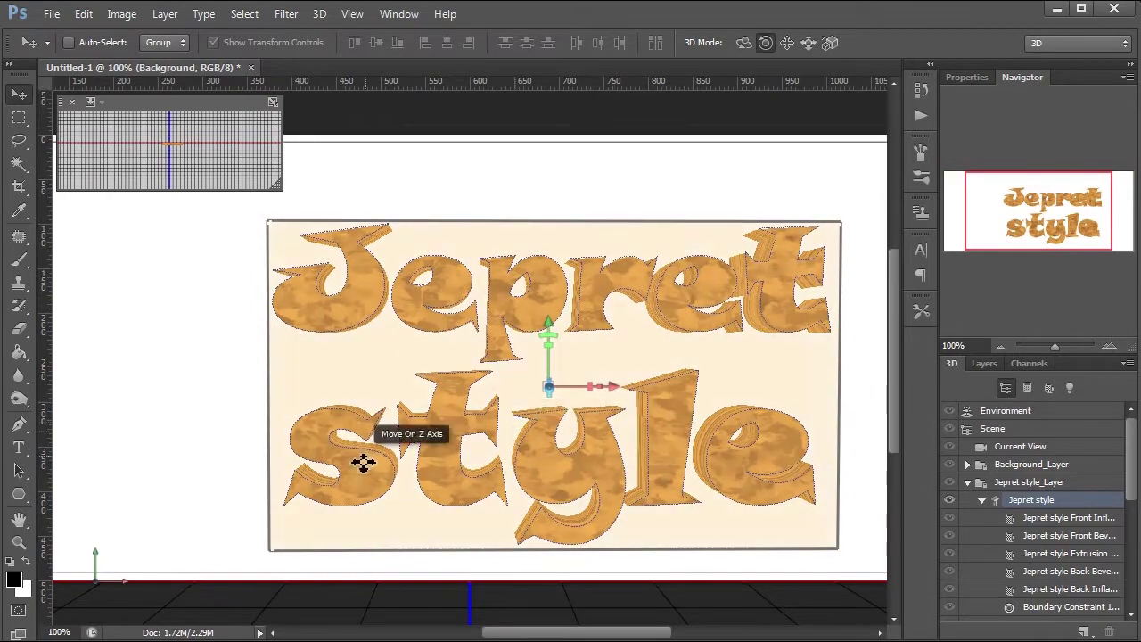
{"action": "left_click", "coordinate": [1025, 448]}
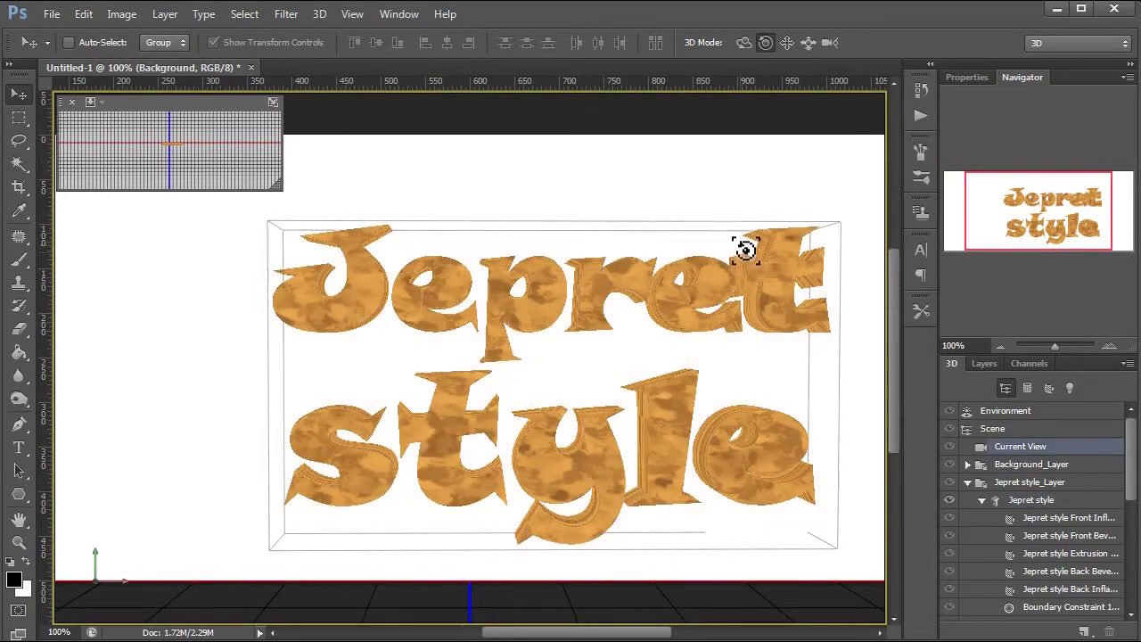
Step: Tilt the camera so the text sits at an angle, then render with Alt+Shift+Ctrl+R
{"action": "mouse_move", "coordinate": [736, 198]}
{"action": "left_mouse_down"}
{"action": "mouse_move", "coordinate": [754, 199]}
{"action": "mouse_move", "coordinate": [718, 226]}
{"action": "mouse_move", "coordinate": [748, 213]}
{"action": "mouse_move", "coordinate": [736, 227]}
{"action": "left_mouse_up"}
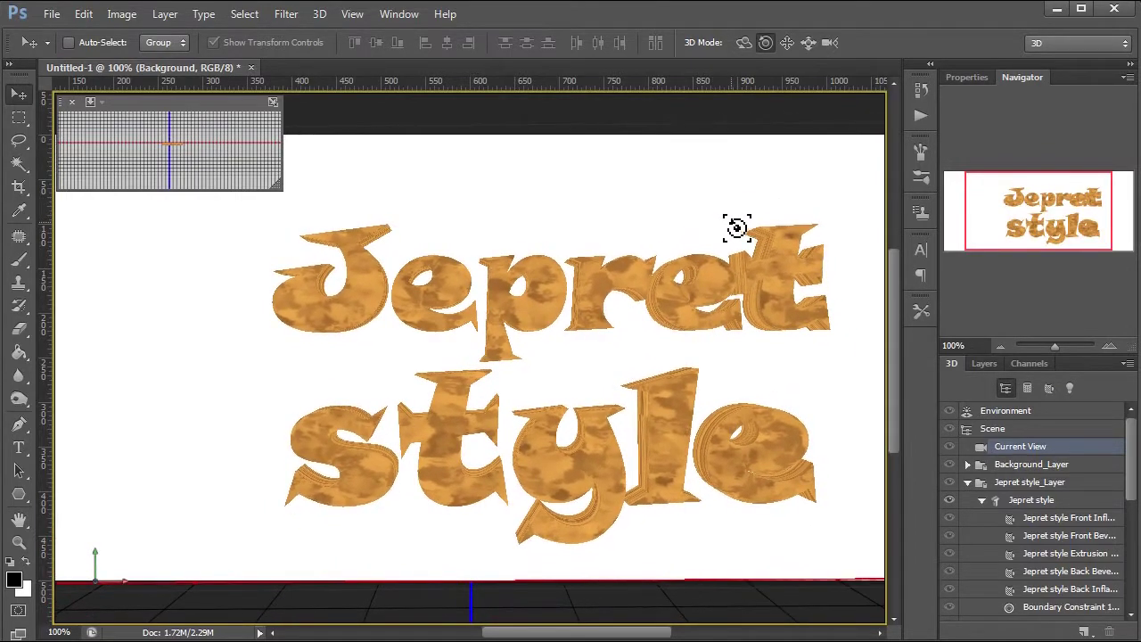
{"action": "mouse_move", "coordinate": [671, 198]}
{"action": "left_mouse_down"}
{"action": "mouse_move", "coordinate": [771, 237]}
{"action": "mouse_move", "coordinate": [752, 283]}
{"action": "mouse_move", "coordinate": [710, 294]}
{"action": "mouse_move", "coordinate": [708, 308]}
{"action": "mouse_move", "coordinate": [683, 252]}
{"action": "mouse_move", "coordinate": [692, 214]}
{"action": "mouse_move", "coordinate": [657, 222]}
{"action": "mouse_move", "coordinate": [674, 190]}
{"action": "mouse_move", "coordinate": [666, 200]}
{"action": "left_mouse_up"}
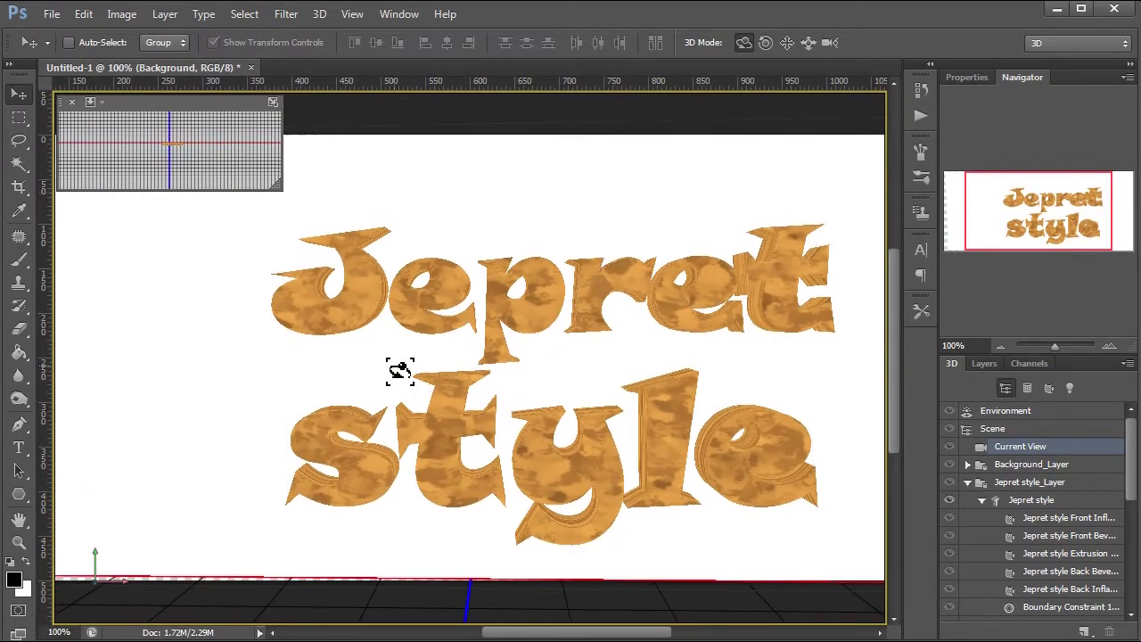
{"action": "key", "text": "ctrl+shift+alt+r"}
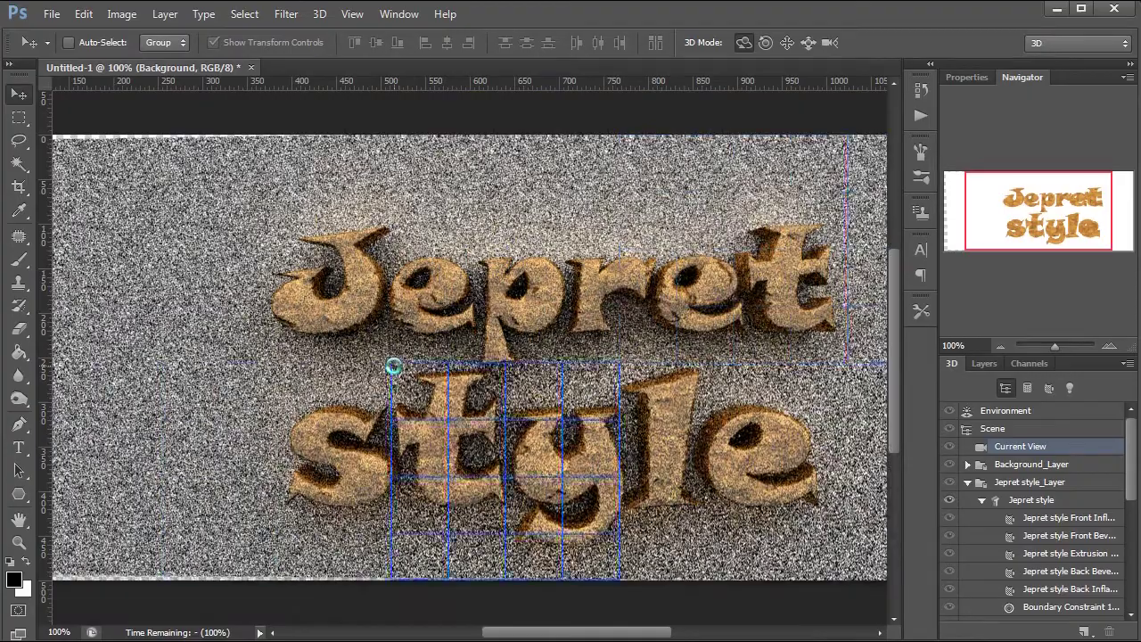
Step: Orbit the camera to a steep diagonal angle and reselect the Jepret style mesh to restart the render
{"action": "left_click", "coordinate": [1108, 348]}
{"action": "left_click_drag", "start_coordinate": [1078, 346], "coordinate": [1057, 348]}
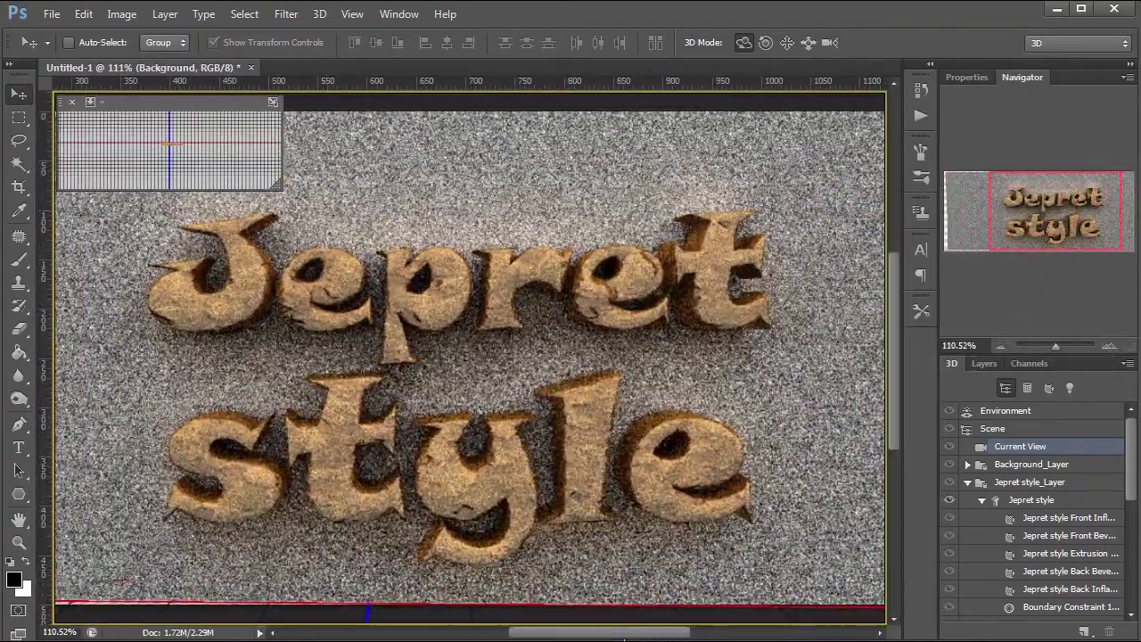
{"action": "left_click", "coordinate": [983, 363]}
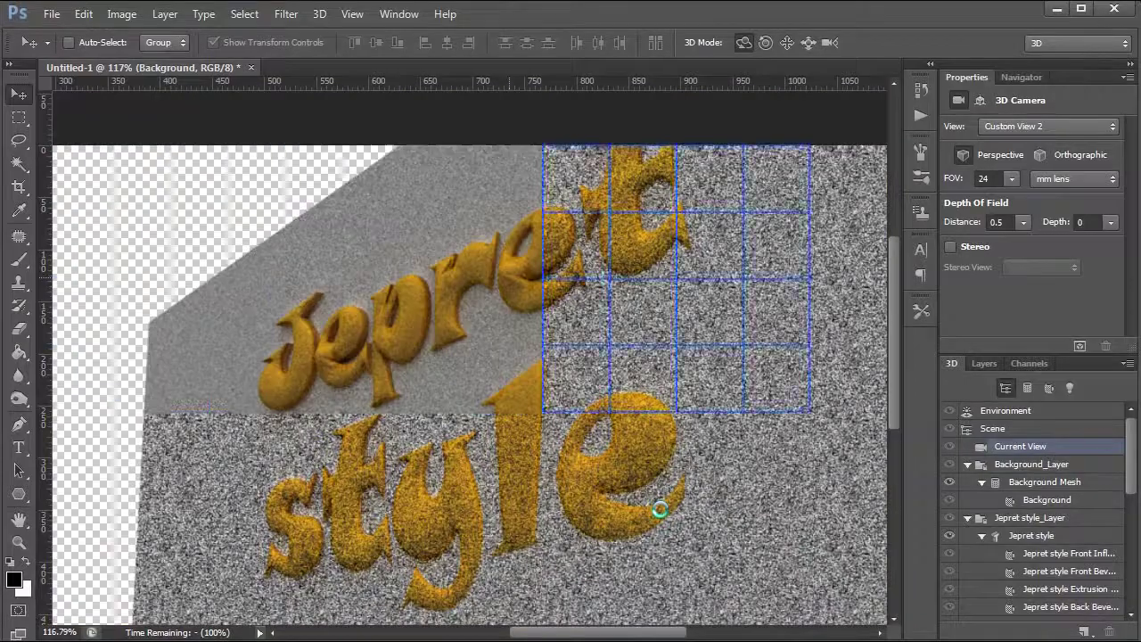
{"action": "left_click", "coordinate": [384, 425]}
{"action": "scroll", "coordinate": [594, 357], "scroll_direction": "up", "scroll_amount": 3}
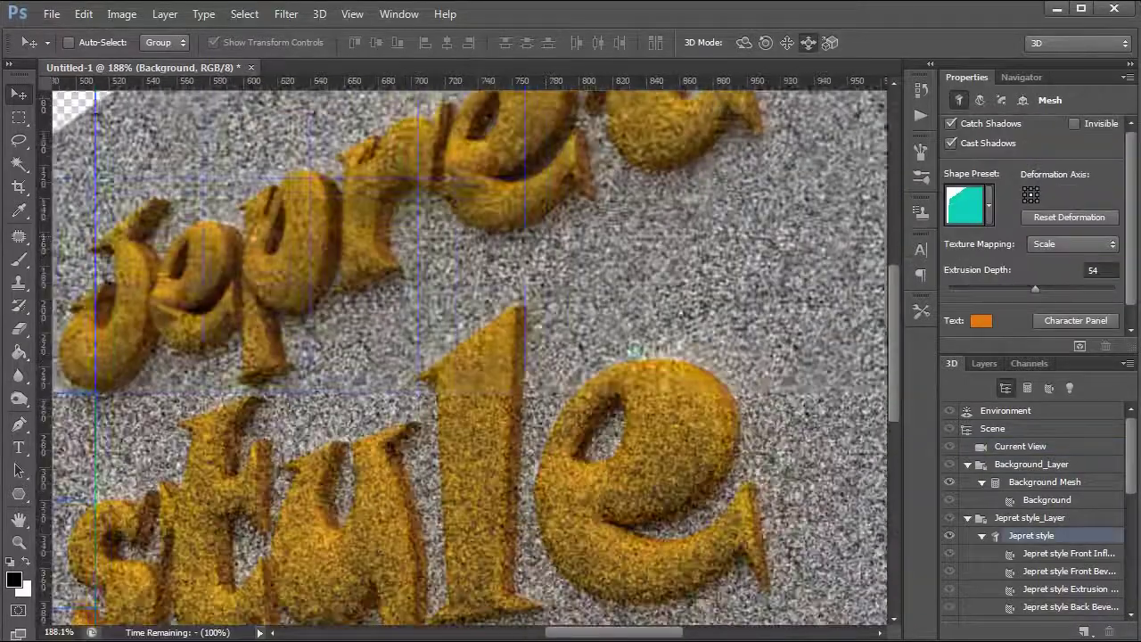